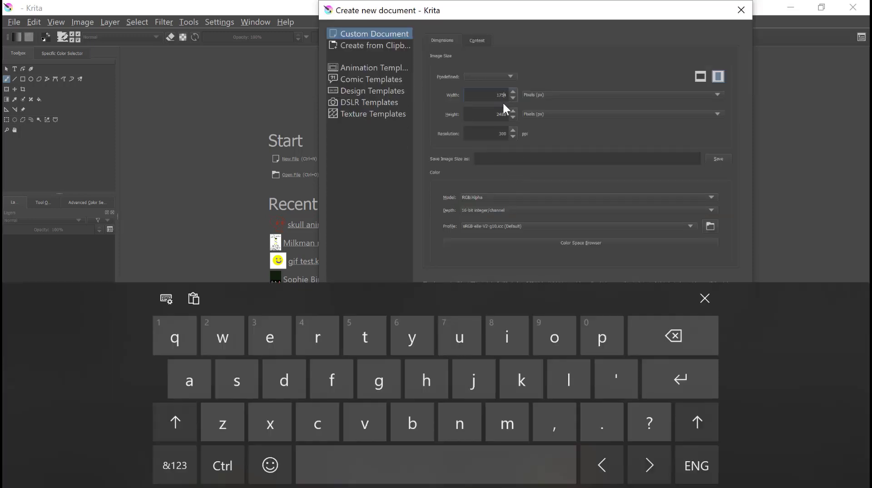
Step: Set the new document's width and height to 800 pixels each
{"action": "key", "text": "BackSpace"}
{"action": "key", "text": "BackSpace"}
{"action": "key", "text": "BackSpace"}
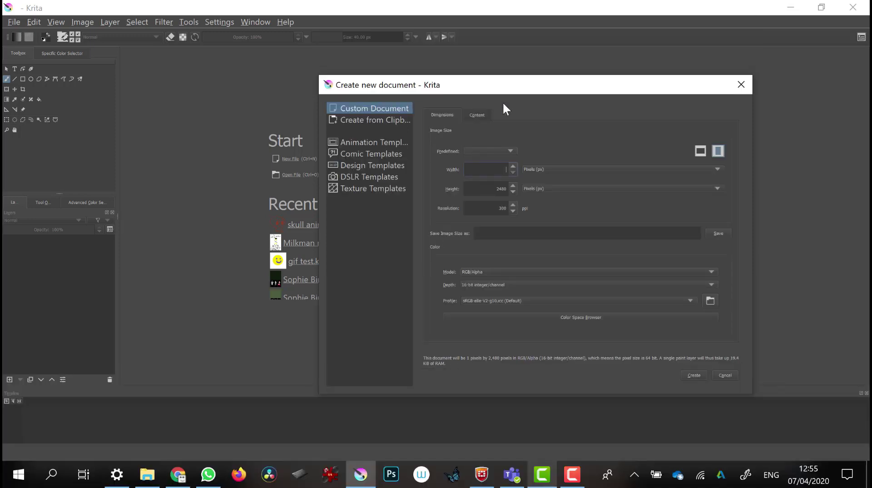
{"action": "type", "text": "800"}
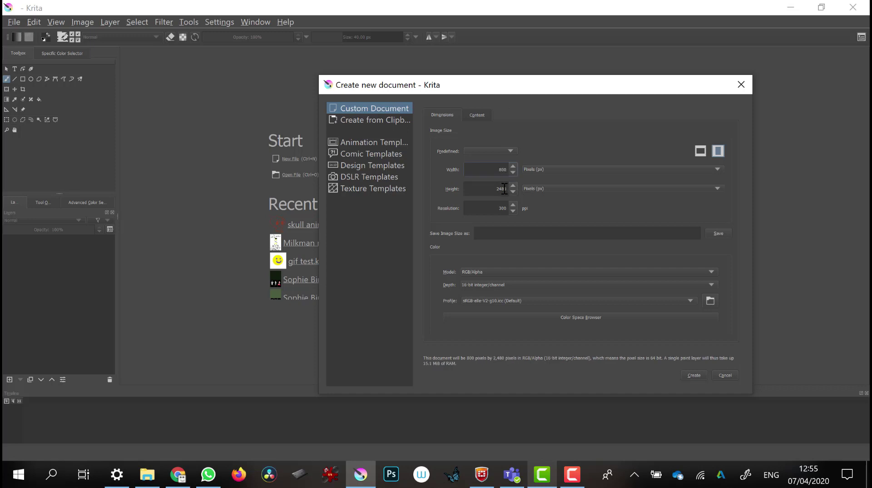
{"action": "left_click_drag", "start_coordinate": [508, 190], "coordinate": [479, 189]}
{"action": "key", "text": "BackSpace"}
{"action": "type", "text": "800"}
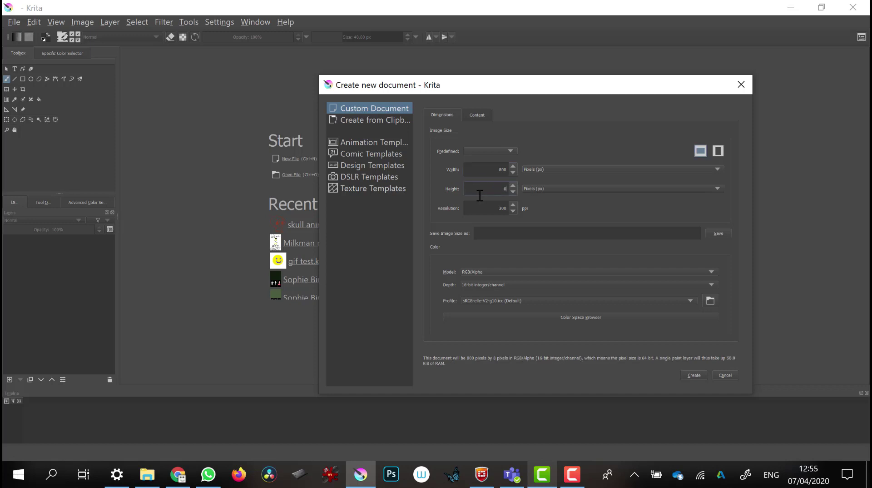
Step: Set the resolution to 100 ppi and create the document
{"action": "double_click", "coordinate": [506, 208]}
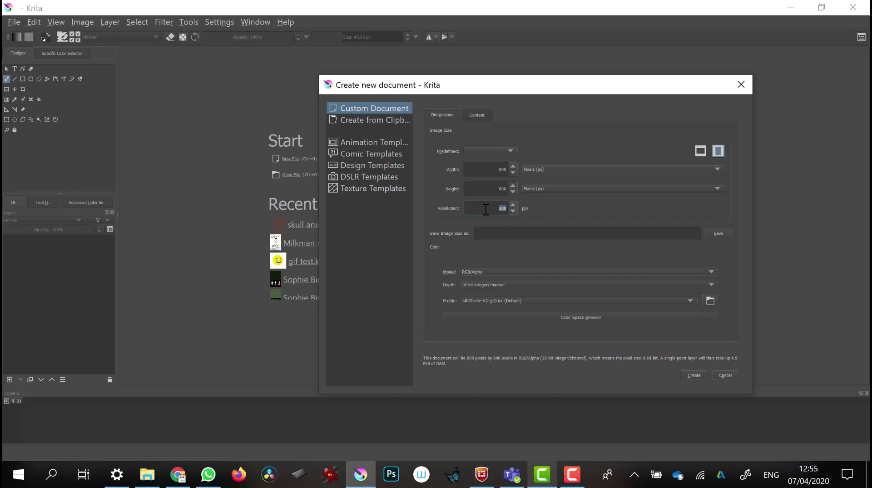
{"action": "key", "text": "BackSpace"}
{"action": "type", "text": "100"}
{"action": "left_click", "coordinate": [693, 376]}
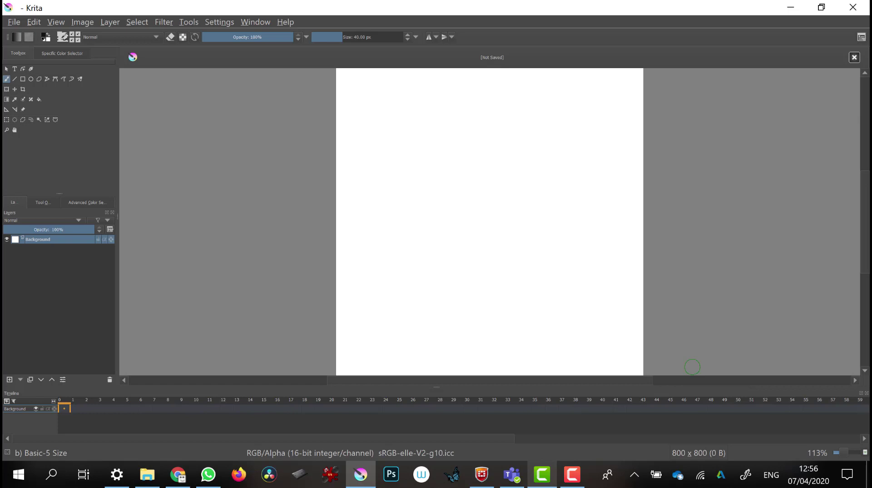
Step: Switch the workspace to the Default layout
{"action": "left_click", "coordinate": [862, 37]}
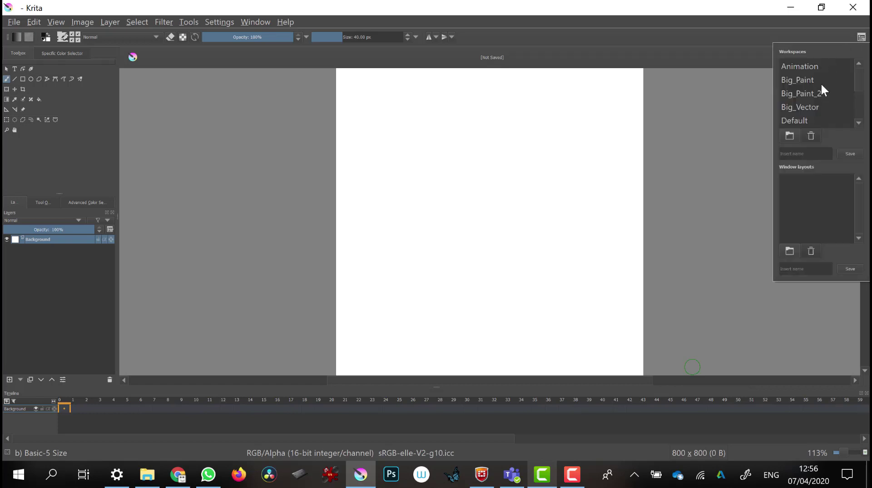
{"action": "left_click", "coordinate": [805, 121]}
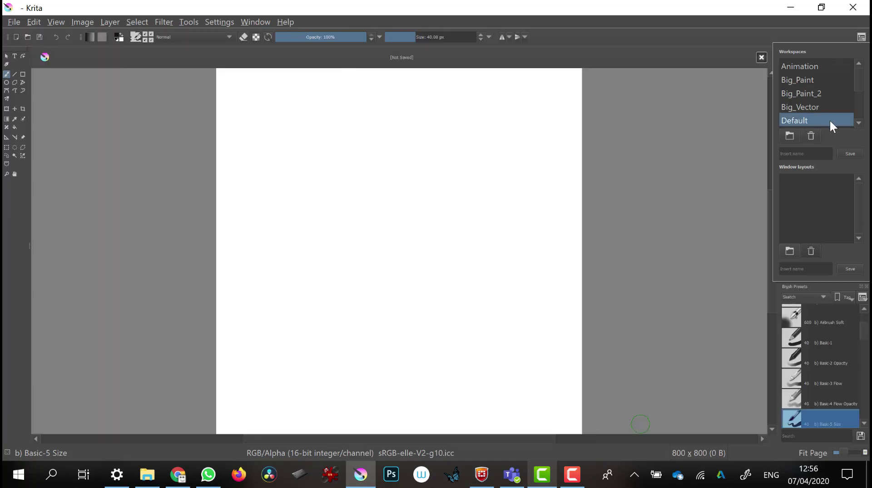
{"action": "left_click", "coordinate": [741, 20]}
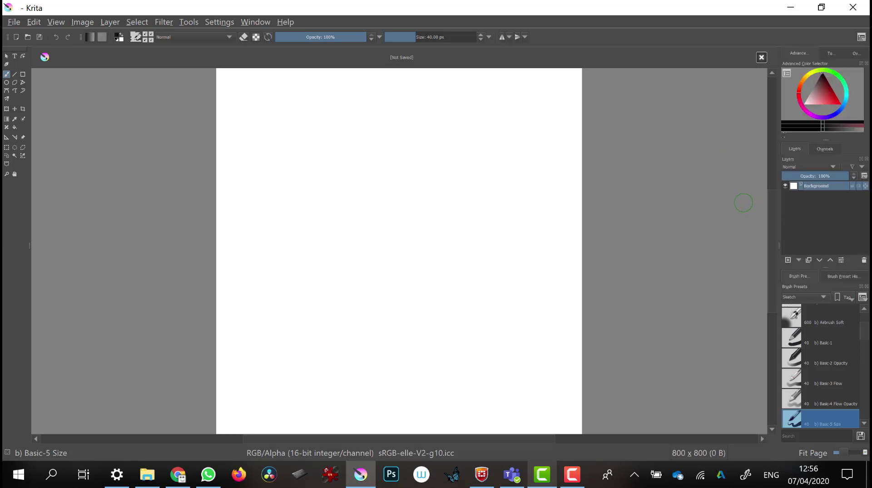
Step: Switch to the Animation workspace and add a new paint layer above the Background layer
{"action": "left_click", "coordinate": [862, 38]}
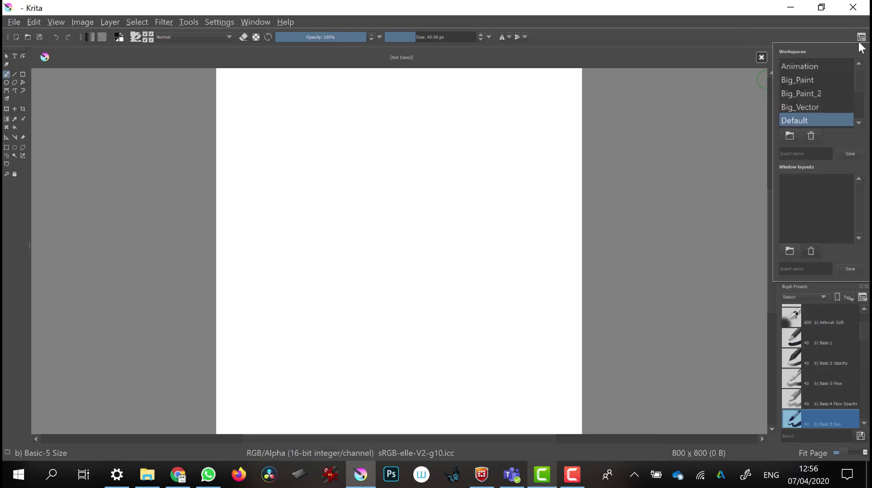
{"action": "left_click", "coordinate": [811, 61]}
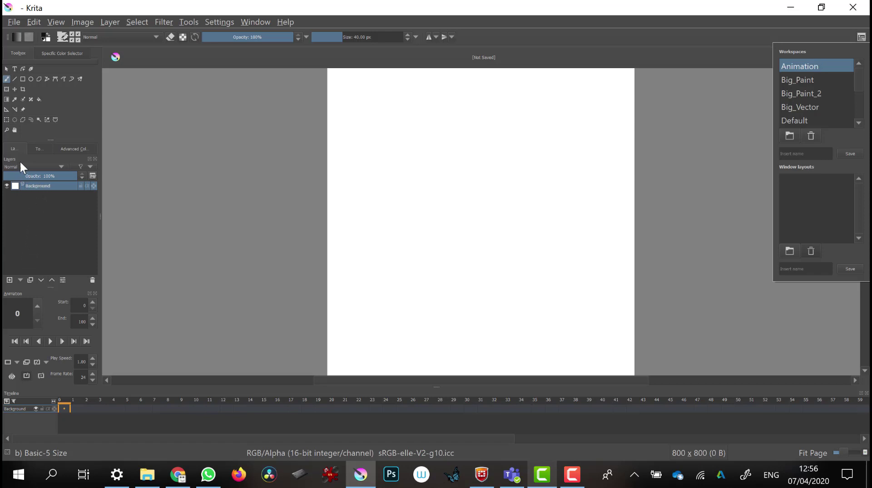
{"action": "left_click", "coordinate": [9, 280]}
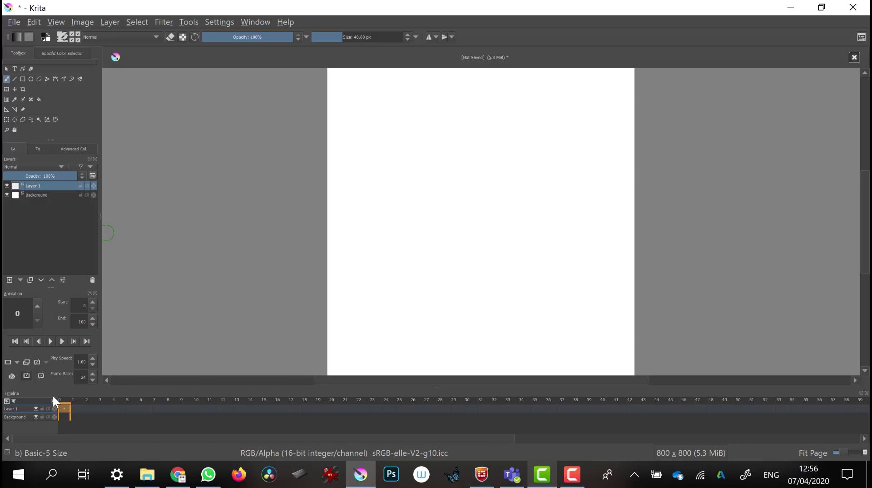
Step: Check the Show in Timeline option of the Background layer and of Layer 1
{"action": "right_click", "coordinate": [19, 417]}
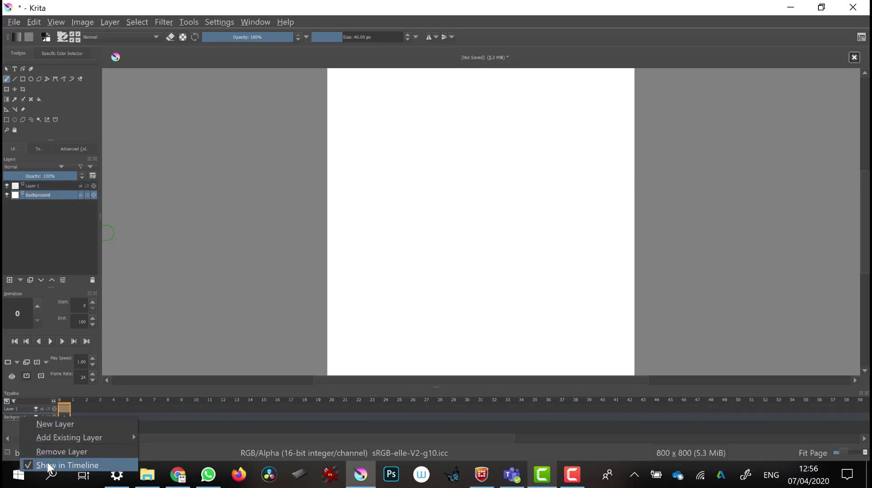
{"action": "left_click", "coordinate": [40, 185]}
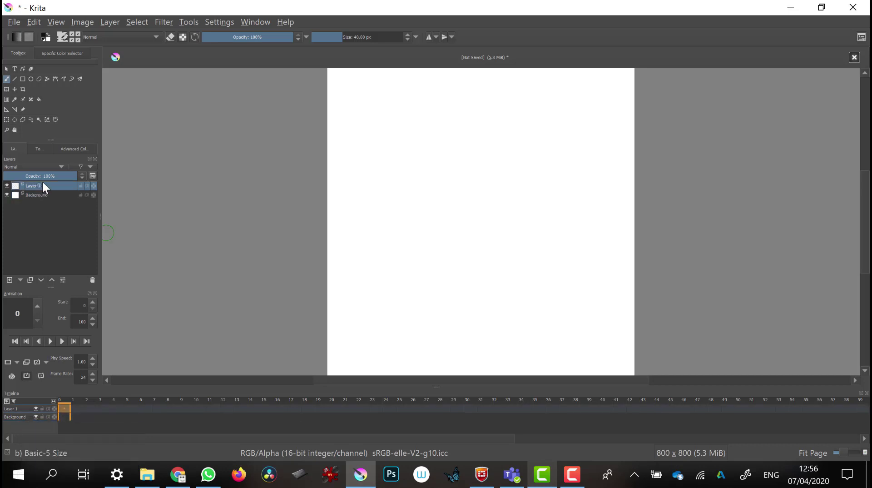
{"action": "right_click", "coordinate": [24, 408]}
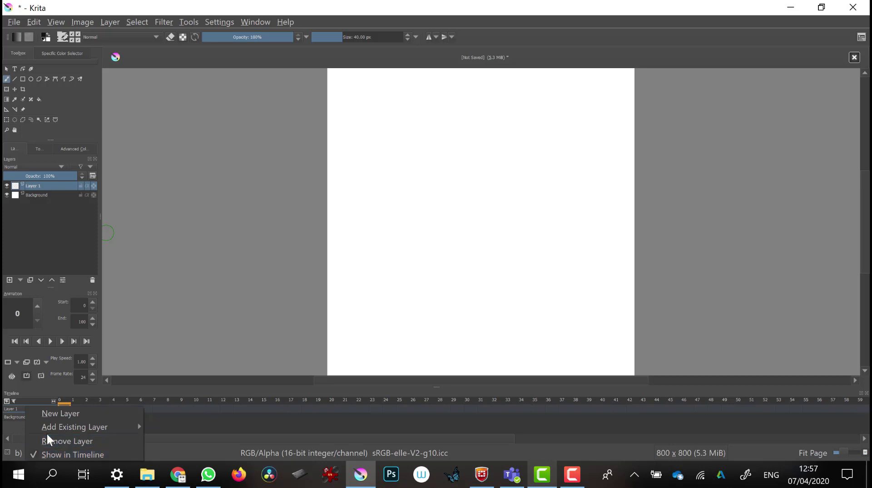
{"action": "left_click", "coordinate": [46, 221]}
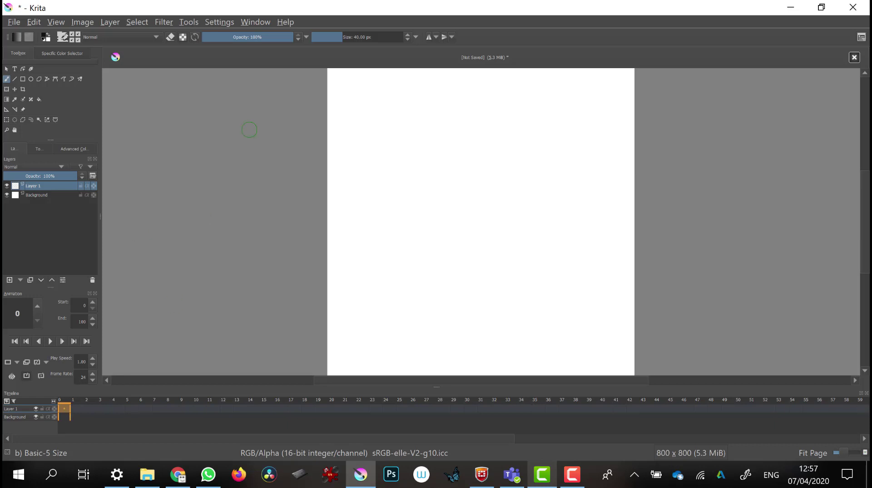
Step: Filter the brush presets by the Ink tag and use the b) Basic-5 Size brush
{"action": "left_click", "coordinate": [62, 36]}
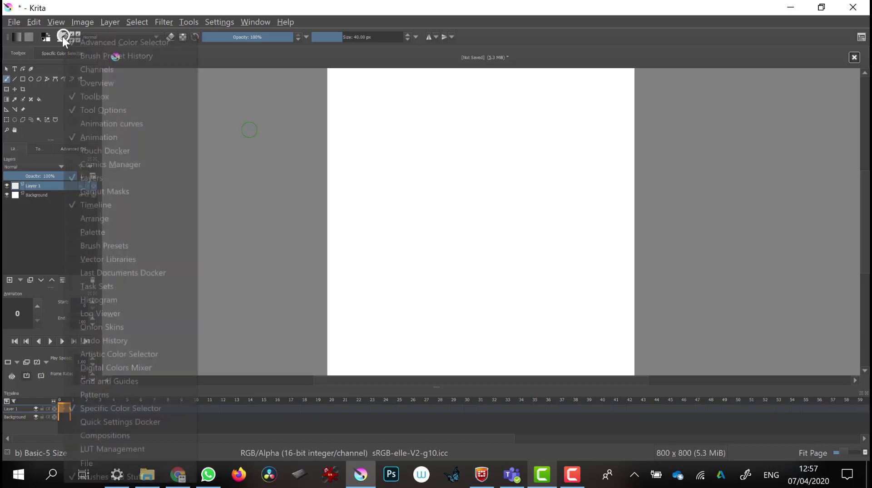
{"action": "left_click", "coordinate": [76, 33]}
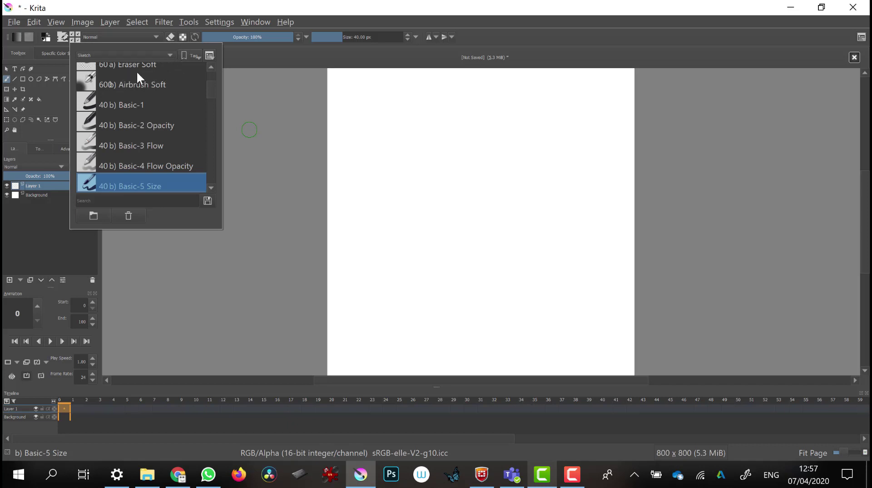
{"action": "left_click", "coordinate": [164, 55]}
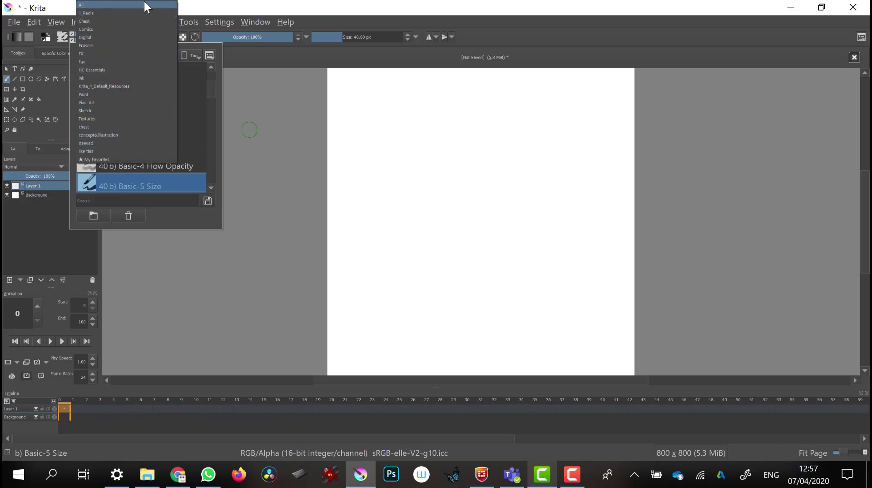
{"action": "left_click", "coordinate": [135, 77]}
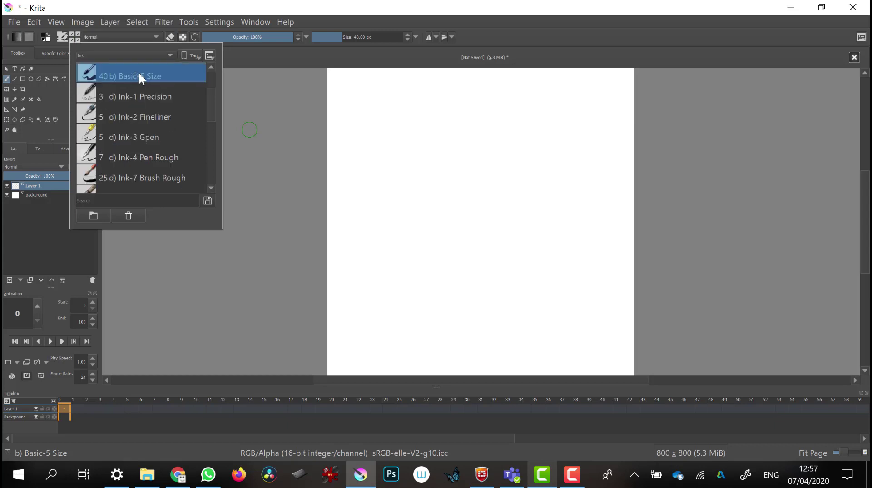
{"action": "mouse_move", "coordinate": [210, 101]}
{"action": "left_mouse_down"}
{"action": "mouse_move", "coordinate": [211, 81]}
{"action": "mouse_move", "coordinate": [212, 95]}
{"action": "mouse_move", "coordinate": [165, 97]}
{"action": "left_mouse_up"}
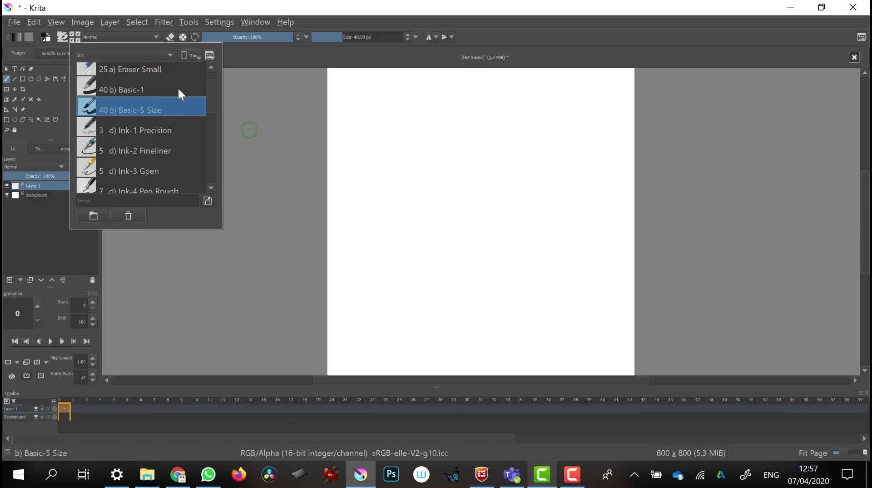
{"action": "left_click", "coordinate": [492, 148]}
Step: Draw a black skull outline with a square jaw near the canvas centre and add two filled, outlined eyes on Layer 1
{"action": "mouse_move", "coordinate": [494, 148]}
{"action": "left_mouse_down"}
{"action": "mouse_move", "coordinate": [463, 153]}
{"action": "mouse_move", "coordinate": [437, 174]}
{"action": "mouse_move", "coordinate": [424, 219]}
{"action": "mouse_move", "coordinate": [449, 254]}
{"action": "mouse_move", "coordinate": [464, 254]}
{"action": "mouse_move", "coordinate": [464, 288]}
{"action": "mouse_move", "coordinate": [516, 294]}
{"action": "mouse_move", "coordinate": [524, 256]}
{"action": "mouse_move", "coordinate": [558, 229]}
{"action": "mouse_move", "coordinate": [564, 186]}
{"action": "mouse_move", "coordinate": [520, 151]}
{"action": "mouse_move", "coordinate": [454, 155]}
{"action": "left_mouse_up"}
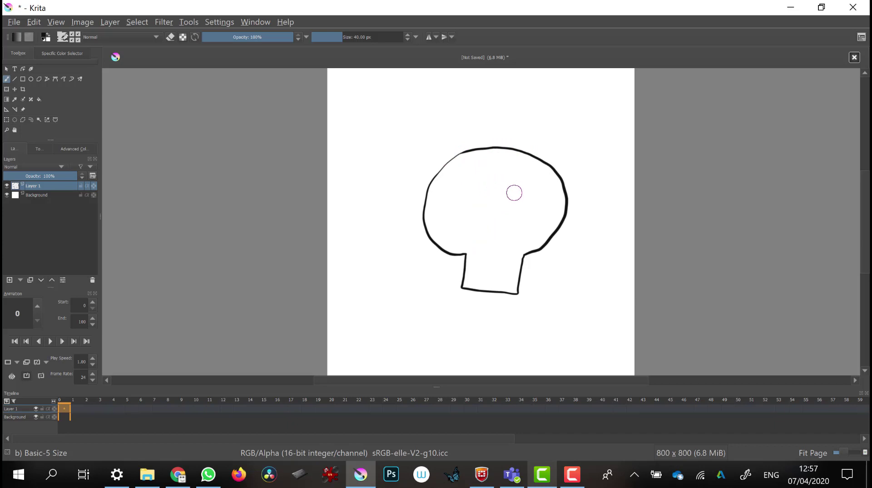
{"action": "mouse_move", "coordinate": [500, 188]}
{"action": "left_mouse_down"}
{"action": "mouse_move", "coordinate": [489, 216]}
{"action": "mouse_move", "coordinate": [512, 212]}
{"action": "mouse_move", "coordinate": [504, 187]}
{"action": "mouse_move", "coordinate": [488, 196]}
{"action": "mouse_move", "coordinate": [503, 198]}
{"action": "mouse_move", "coordinate": [487, 196]}
{"action": "mouse_move", "coordinate": [495, 191]}
{"action": "mouse_move", "coordinate": [500, 213]}
{"action": "mouse_move", "coordinate": [488, 205]}
{"action": "mouse_move", "coordinate": [488, 217]}
{"action": "mouse_move", "coordinate": [497, 195]}
{"action": "mouse_move", "coordinate": [501, 212]}
{"action": "mouse_move", "coordinate": [493, 196]}
{"action": "left_mouse_up"}
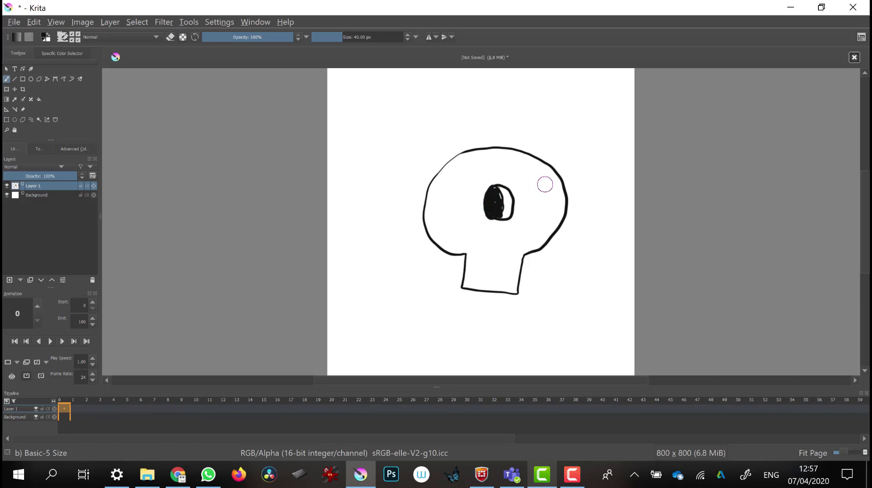
{"action": "mouse_move", "coordinate": [548, 181]}
{"action": "left_mouse_down"}
{"action": "mouse_move", "coordinate": [531, 212]}
{"action": "mouse_move", "coordinate": [556, 211]}
{"action": "mouse_move", "coordinate": [545, 180]}
{"action": "mouse_move", "coordinate": [536, 201]}
{"action": "mouse_move", "coordinate": [540, 184]}
{"action": "mouse_move", "coordinate": [549, 209]}
{"action": "mouse_move", "coordinate": [538, 220]}
{"action": "mouse_move", "coordinate": [541, 204]}
{"action": "mouse_move", "coordinate": [531, 213]}
{"action": "mouse_move", "coordinate": [548, 209]}
{"action": "mouse_move", "coordinate": [541, 186]}
{"action": "mouse_move", "coordinate": [548, 206]}
{"action": "mouse_move", "coordinate": [538, 191]}
{"action": "mouse_move", "coordinate": [540, 216]}
{"action": "left_mouse_up"}
{"action": "mouse_move", "coordinate": [496, 196]}
{"action": "left_mouse_down"}
{"action": "mouse_move", "coordinate": [490, 209]}
{"action": "mouse_move", "coordinate": [504, 194]}
{"action": "mouse_move", "coordinate": [496, 187]}
{"action": "mouse_move", "coordinate": [499, 216]}
{"action": "mouse_move", "coordinate": [495, 189]}
{"action": "left_mouse_up"}
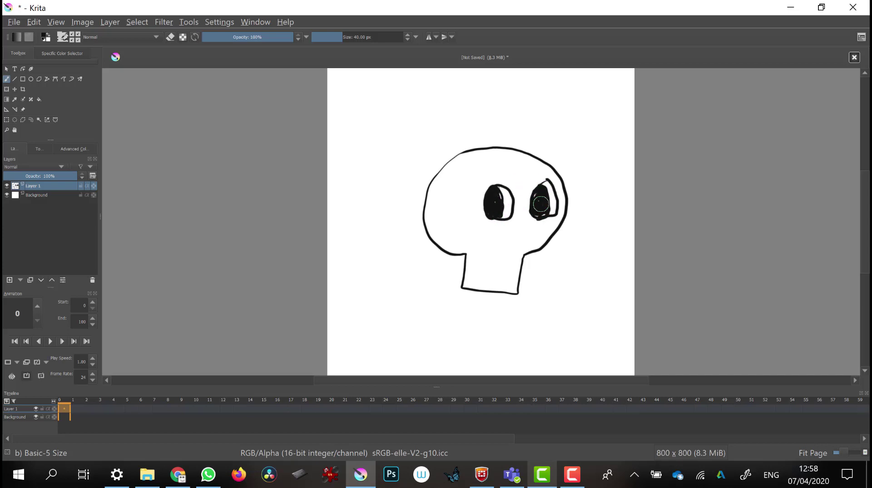
{"action": "left_click_drag", "start_coordinate": [542, 205], "coordinate": [540, 202]}
Step: Draw the skull's facial details: eyebrows, temple and cheek lines, four teeth along the jaw and two nose strokes
{"action": "left_click_drag", "start_coordinate": [549, 175], "coordinate": [485, 181]}
{"action": "mouse_move", "coordinate": [460, 184]}
{"action": "left_mouse_down"}
{"action": "mouse_move", "coordinate": [457, 217]}
{"action": "mouse_move", "coordinate": [474, 249]}
{"action": "left_mouse_up"}
{"action": "mouse_move", "coordinate": [479, 281]}
{"action": "left_mouse_down"}
{"action": "mouse_move", "coordinate": [475, 291]}
{"action": "mouse_move", "coordinate": [508, 290]}
{"action": "left_mouse_up"}
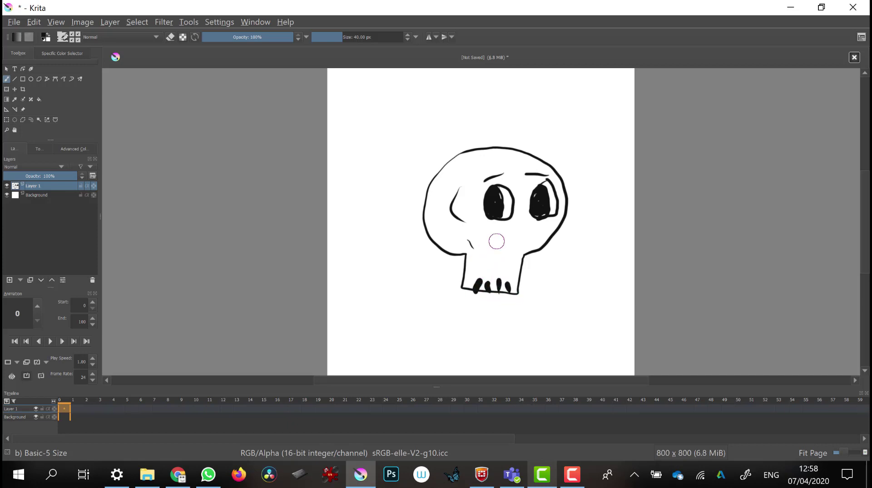
{"action": "mouse_move", "coordinate": [504, 236]}
{"action": "left_mouse_down"}
{"action": "mouse_move", "coordinate": [490, 255]}
{"action": "mouse_move", "coordinate": [515, 258]}
{"action": "left_mouse_up"}
Step: Add three short dashes around each side of the skull
{"action": "left_click_drag", "start_coordinate": [565, 162], "coordinate": [572, 159]}
{"action": "left_click", "coordinate": [579, 189]}
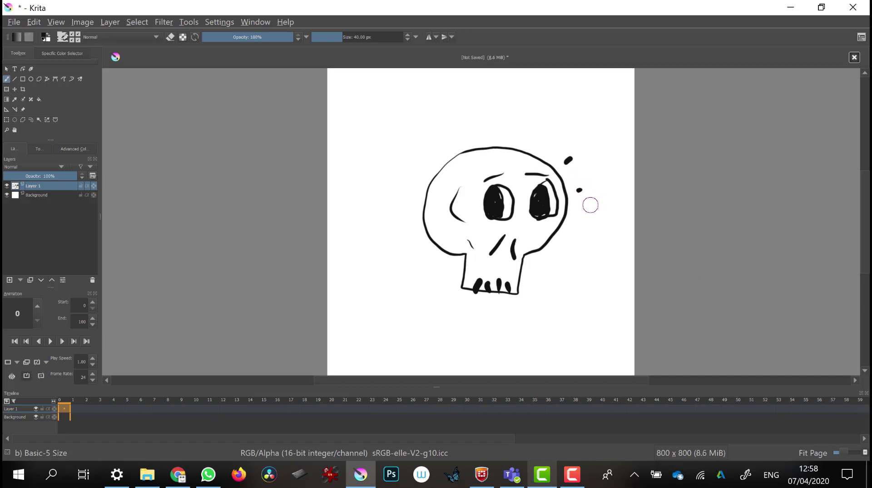
{"action": "left_click", "coordinate": [577, 223]}
{"action": "left_click_drag", "start_coordinate": [441, 155], "coordinate": [432, 151]}
{"action": "left_click_drag", "start_coordinate": [420, 190], "coordinate": [411, 188]}
{"action": "left_click", "coordinate": [415, 232]}
Step: Select frame 1 of Layer 1 in the timeline
{"action": "left_click", "coordinate": [77, 411]}
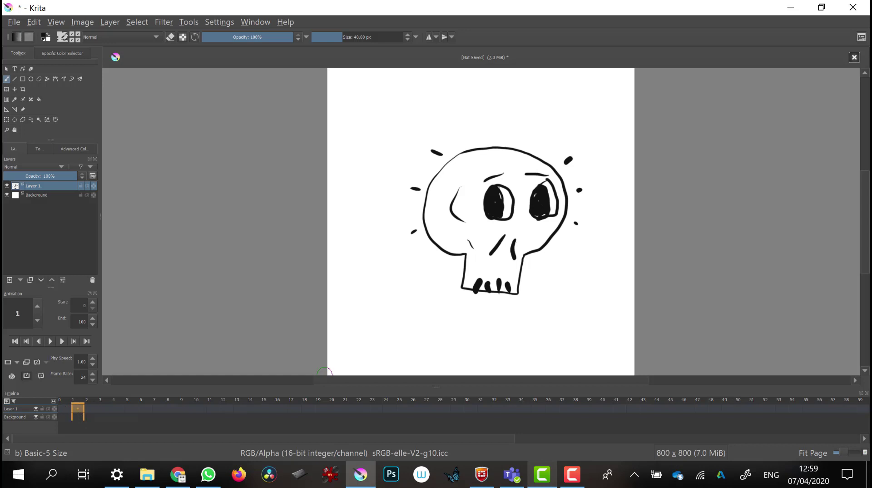
{"action": "key", "text": "F10"}
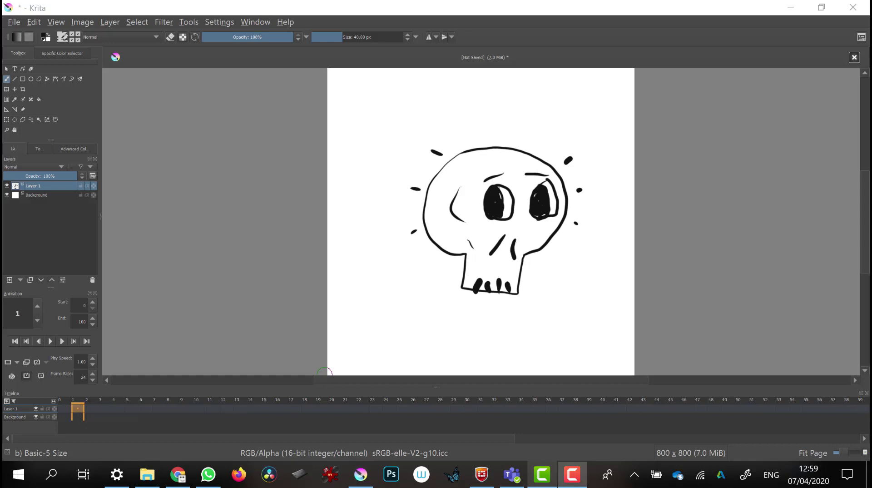
Step: Assign Backspace as the custom keyboard shortcut for the Create Blank Frame animation action
{"action": "left_click", "coordinate": [223, 20]}
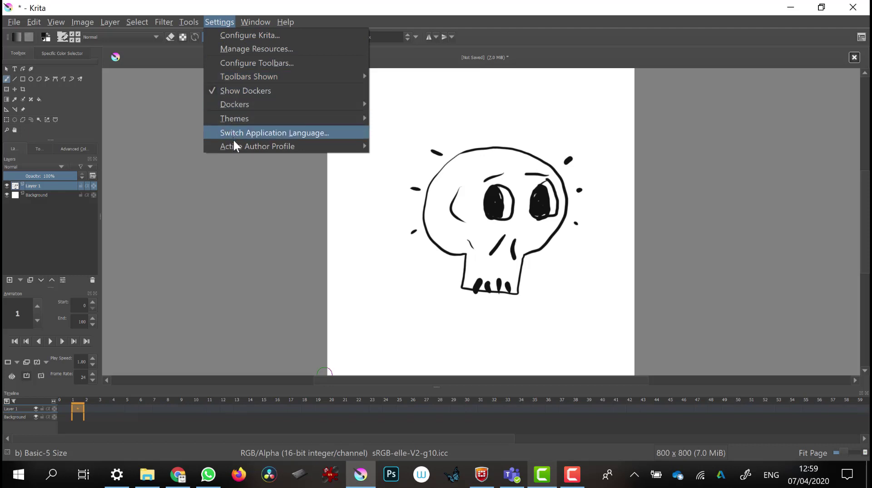
{"action": "left_click", "coordinate": [245, 36]}
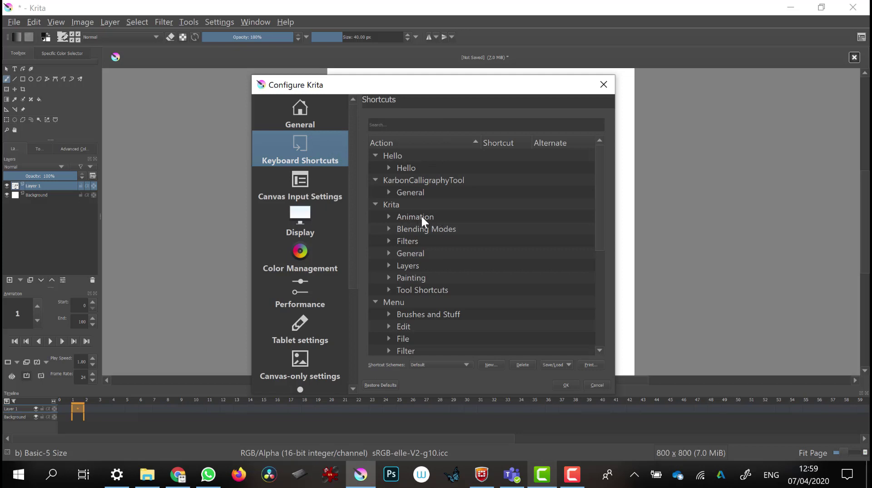
{"action": "left_click", "coordinate": [389, 217]}
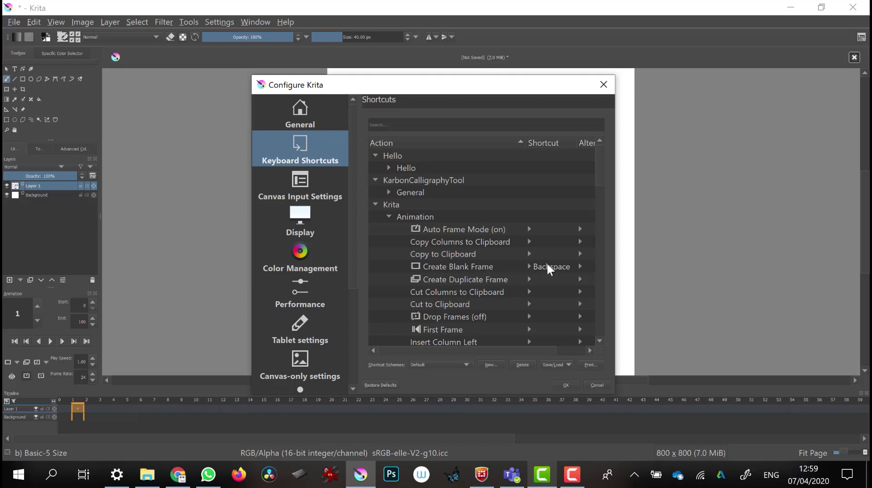
{"action": "left_click", "coordinate": [559, 268]}
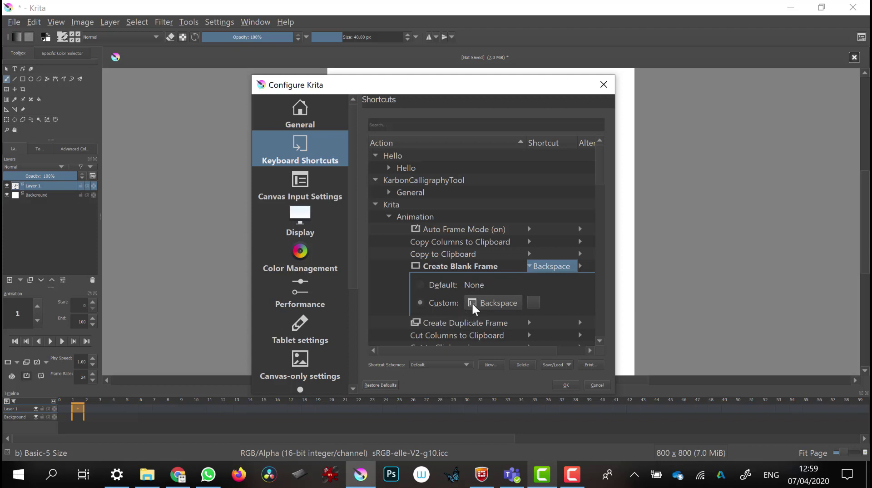
{"action": "left_click", "coordinate": [497, 298]}
{"action": "key", "text": "BackSpace"}
{"action": "left_click", "coordinate": [409, 279]}
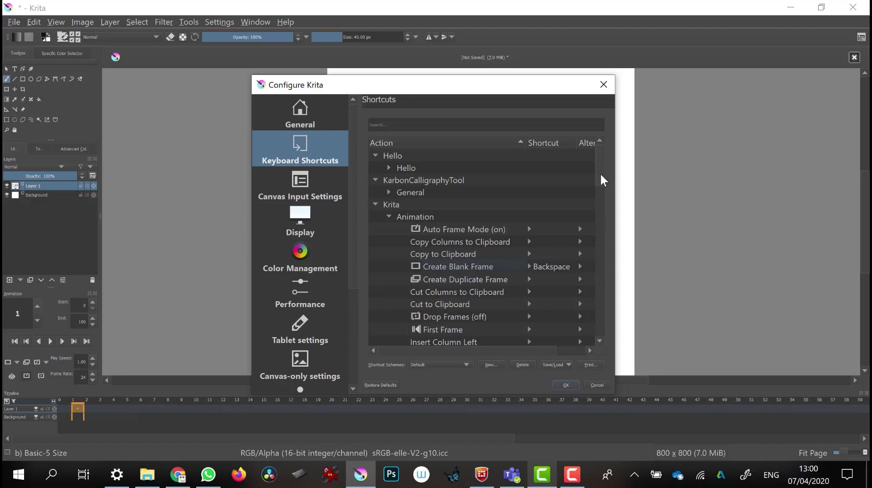
Step: Assign the Right arrow key as the custom keyboard shortcut for the Next Frame animation action
{"action": "left_click_drag", "start_coordinate": [601, 172], "coordinate": [593, 227]}
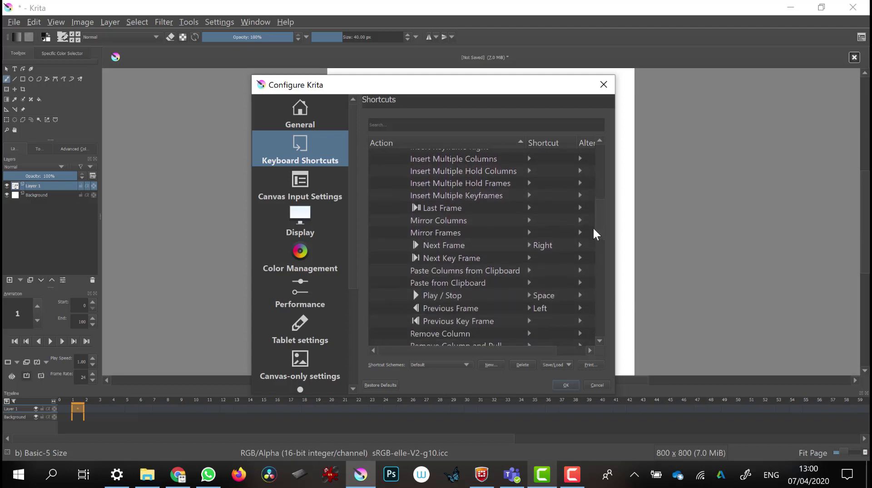
{"action": "left_click", "coordinate": [552, 245]}
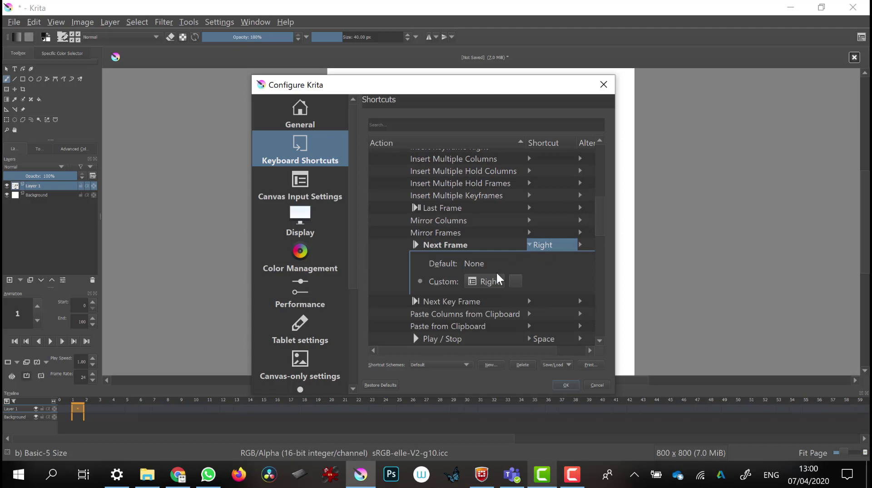
{"action": "left_click", "coordinate": [485, 282]}
{"action": "key", "text": "Right"}
{"action": "left_click", "coordinate": [404, 246]}
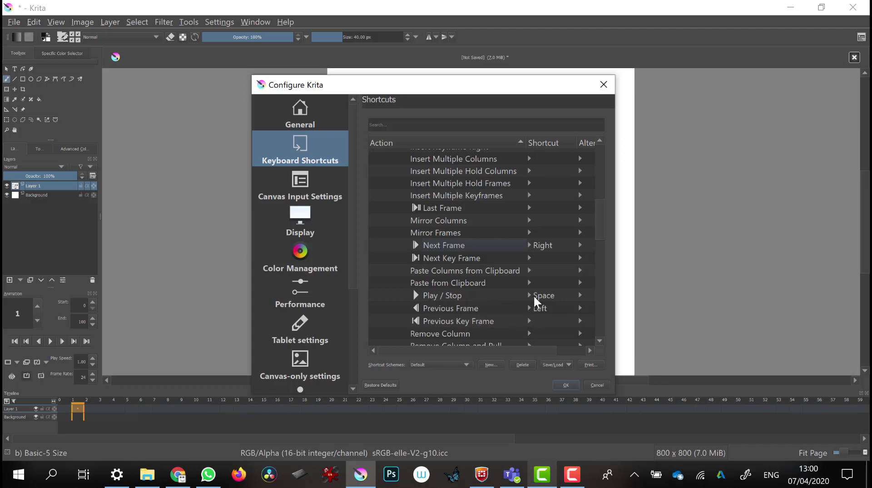
Step: Accept the shortcut settings and create a blank frame at frame 2 of Layer 1
{"action": "left_click", "coordinate": [567, 385]}
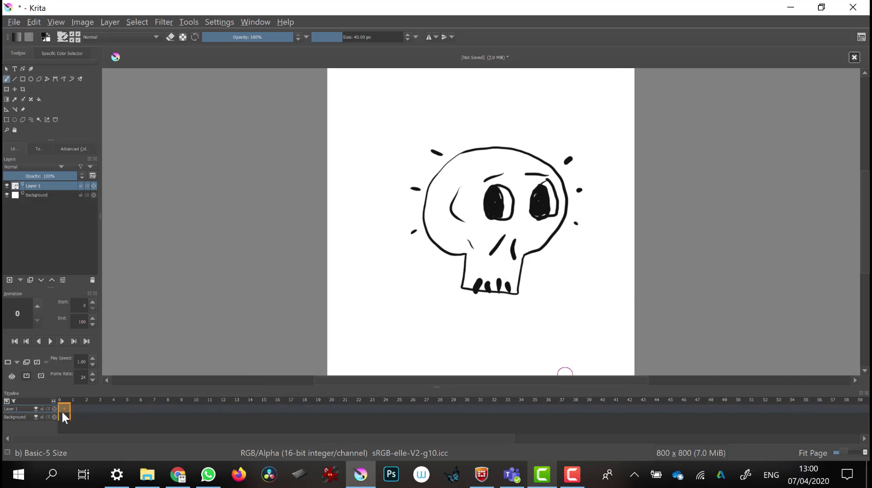
{"action": "key", "text": "Right"}
{"action": "left_click", "coordinate": [78, 409]}
{"action": "key", "text": "Delete"}
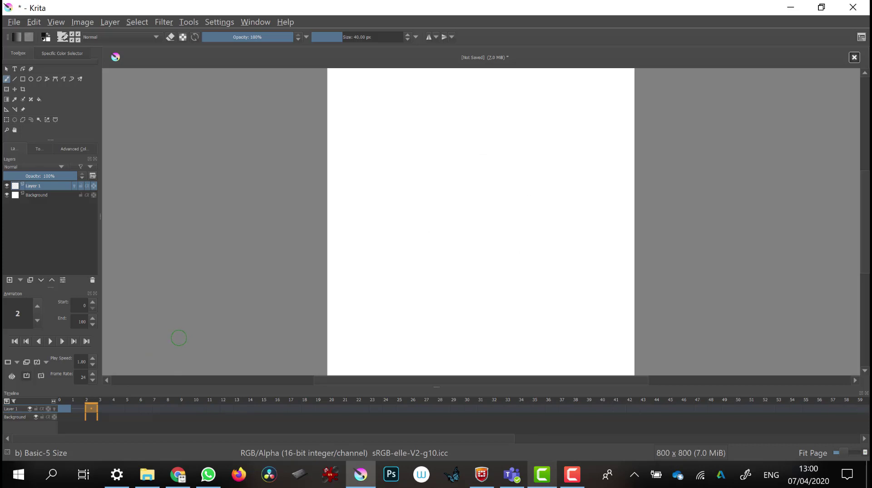
Step: Limit the onion skins to one previous and one next frame, and enable onion skinning on Layer 1
{"action": "left_click", "coordinate": [11, 376]}
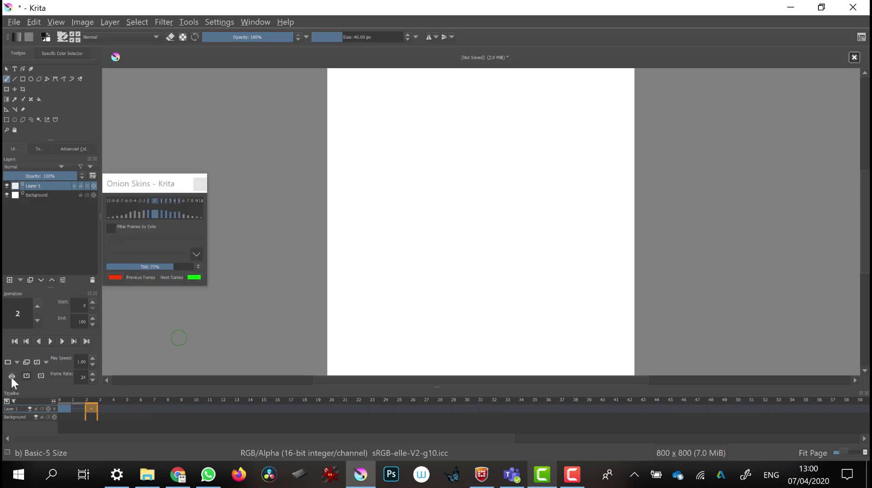
{"action": "left_click_drag", "start_coordinate": [154, 182], "coordinate": [206, 124]}
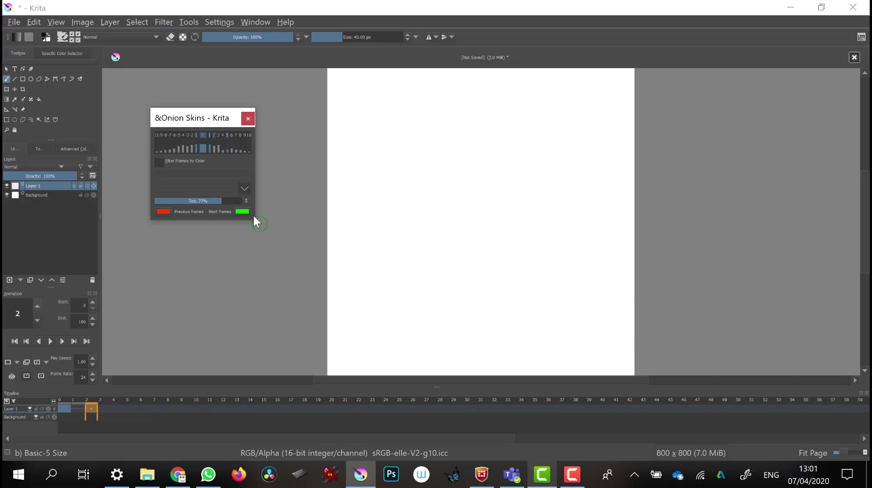
{"action": "left_click_drag", "start_coordinate": [252, 219], "coordinate": [385, 329]}
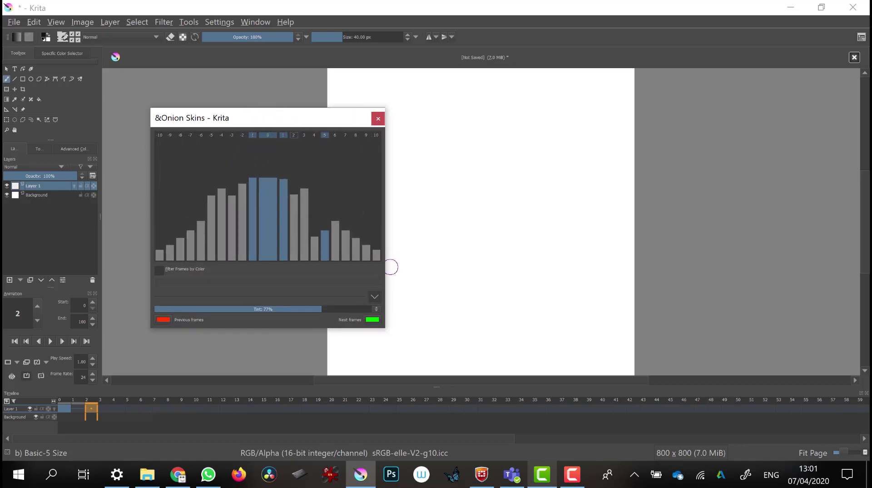
{"action": "left_click", "coordinate": [324, 135]}
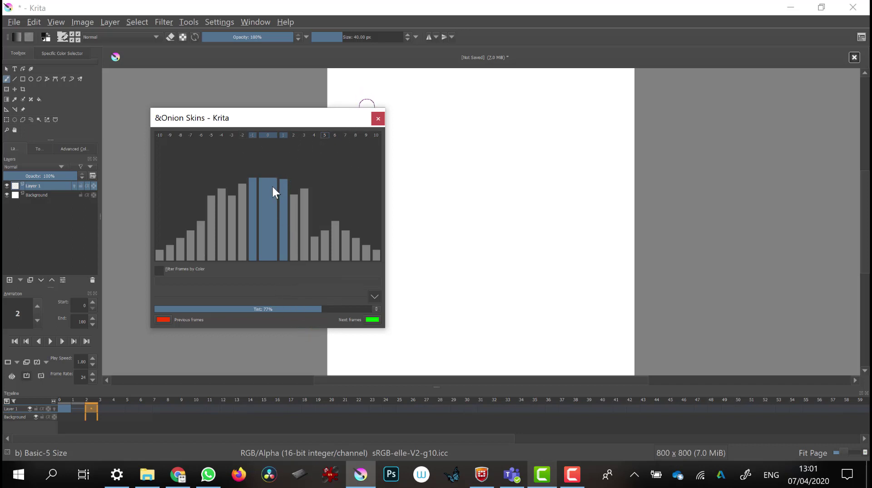
{"action": "left_click_drag", "start_coordinate": [254, 183], "coordinate": [253, 187]}
{"action": "left_click", "coordinate": [378, 118]}
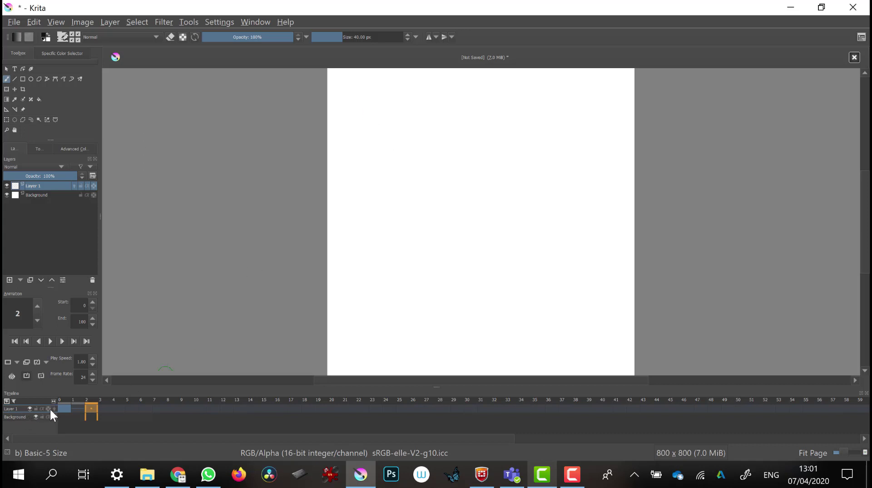
{"action": "left_click", "coordinate": [52, 407]}
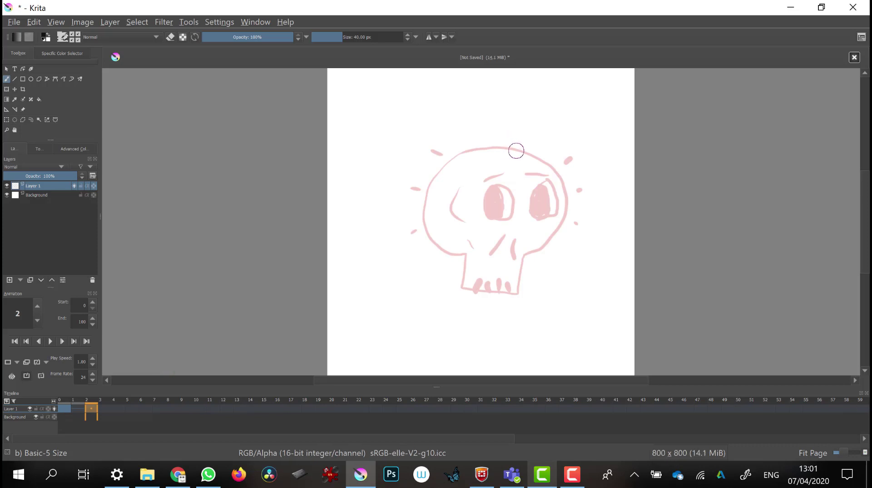
Step: Redraw the skull's outline, filled eyes and brows on frame 2, slightly offset from the onion-skinned drawing
{"action": "mouse_move", "coordinate": [518, 150]}
{"action": "left_mouse_down"}
{"action": "mouse_move", "coordinate": [459, 158]}
{"action": "mouse_move", "coordinate": [432, 185]}
{"action": "mouse_move", "coordinate": [427, 220]}
{"action": "mouse_move", "coordinate": [446, 253]}
{"action": "mouse_move", "coordinate": [467, 256]}
{"action": "mouse_move", "coordinate": [468, 291]}
{"action": "mouse_move", "coordinate": [517, 294]}
{"action": "mouse_move", "coordinate": [525, 257]}
{"action": "mouse_move", "coordinate": [557, 237]}
{"action": "mouse_move", "coordinate": [572, 207]}
{"action": "mouse_move", "coordinate": [564, 181]}
{"action": "mouse_move", "coordinate": [508, 146]}
{"action": "left_mouse_up"}
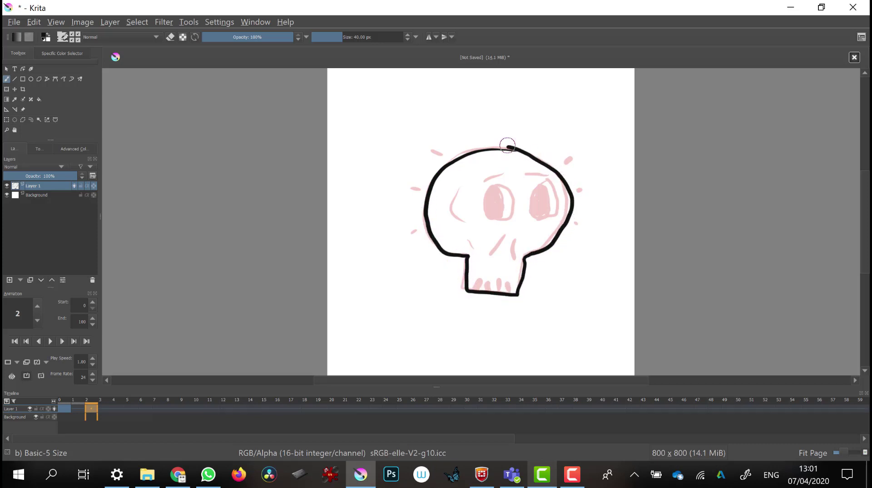
{"action": "mouse_move", "coordinate": [499, 187]}
{"action": "left_mouse_down"}
{"action": "mouse_move", "coordinate": [483, 193]}
{"action": "mouse_move", "coordinate": [497, 219]}
{"action": "mouse_move", "coordinate": [511, 189]}
{"action": "mouse_move", "coordinate": [486, 193]}
{"action": "mouse_move", "coordinate": [497, 205]}
{"action": "mouse_move", "coordinate": [495, 196]}
{"action": "mouse_move", "coordinate": [490, 206]}
{"action": "mouse_move", "coordinate": [497, 195]}
{"action": "mouse_move", "coordinate": [491, 211]}
{"action": "mouse_move", "coordinate": [495, 188]}
{"action": "mouse_move", "coordinate": [490, 196]}
{"action": "left_mouse_up"}
{"action": "mouse_move", "coordinate": [547, 186]}
{"action": "left_mouse_down"}
{"action": "mouse_move", "coordinate": [528, 204]}
{"action": "mouse_move", "coordinate": [535, 220]}
{"action": "mouse_move", "coordinate": [549, 219]}
{"action": "mouse_move", "coordinate": [555, 193]}
{"action": "mouse_move", "coordinate": [547, 181]}
{"action": "mouse_move", "coordinate": [536, 186]}
{"action": "mouse_move", "coordinate": [544, 218]}
{"action": "mouse_move", "coordinate": [544, 207]}
{"action": "mouse_move", "coordinate": [529, 207]}
{"action": "mouse_move", "coordinate": [540, 198]}
{"action": "mouse_move", "coordinate": [541, 220]}
{"action": "mouse_move", "coordinate": [535, 199]}
{"action": "mouse_move", "coordinate": [546, 172]}
{"action": "mouse_move", "coordinate": [498, 172]}
{"action": "mouse_move", "coordinate": [483, 181]}
{"action": "left_mouse_up"}
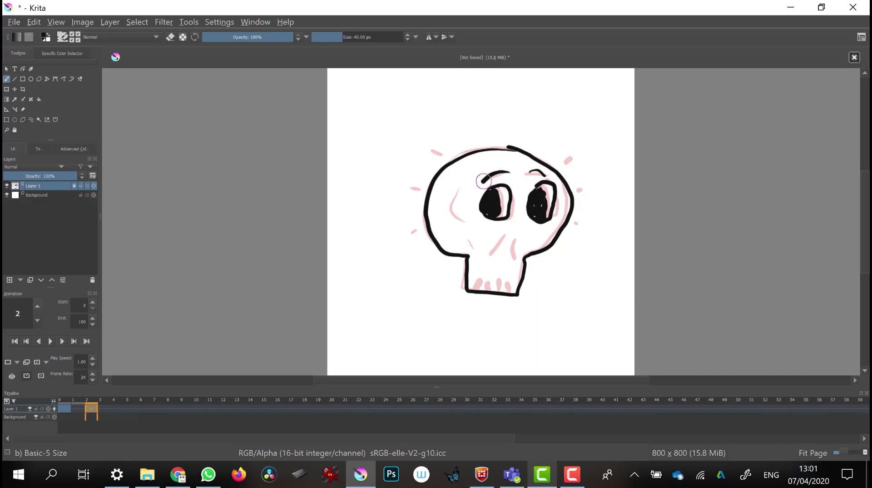
Step: Add the nose marks, cheek lines and four teeth to the skull on frame 2
{"action": "mouse_move", "coordinate": [504, 235]}
{"action": "left_mouse_down"}
{"action": "mouse_move", "coordinate": [495, 249]}
{"action": "mouse_move", "coordinate": [516, 253]}
{"action": "left_mouse_up"}
{"action": "left_click_drag", "start_coordinate": [463, 190], "coordinate": [476, 251]}
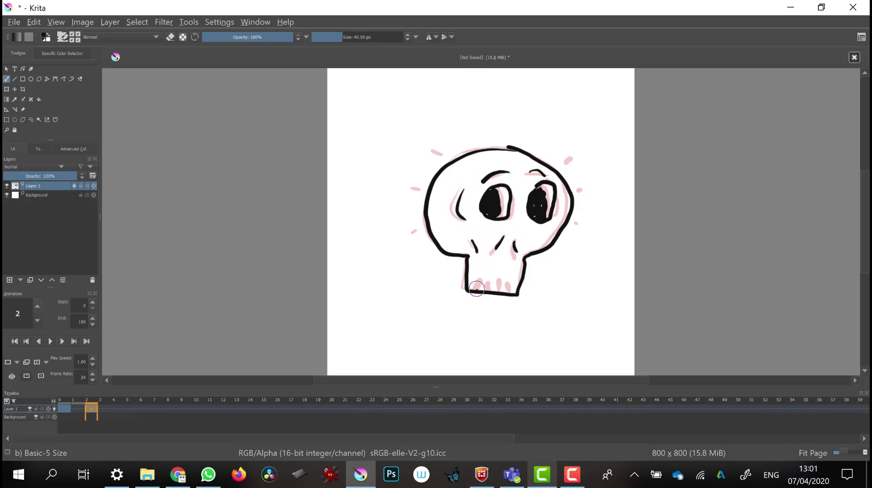
{"action": "mouse_move", "coordinate": [477, 289]}
{"action": "left_mouse_down"}
{"action": "mouse_move", "coordinate": [478, 276]}
{"action": "mouse_move", "coordinate": [510, 277]}
{"action": "left_mouse_up"}
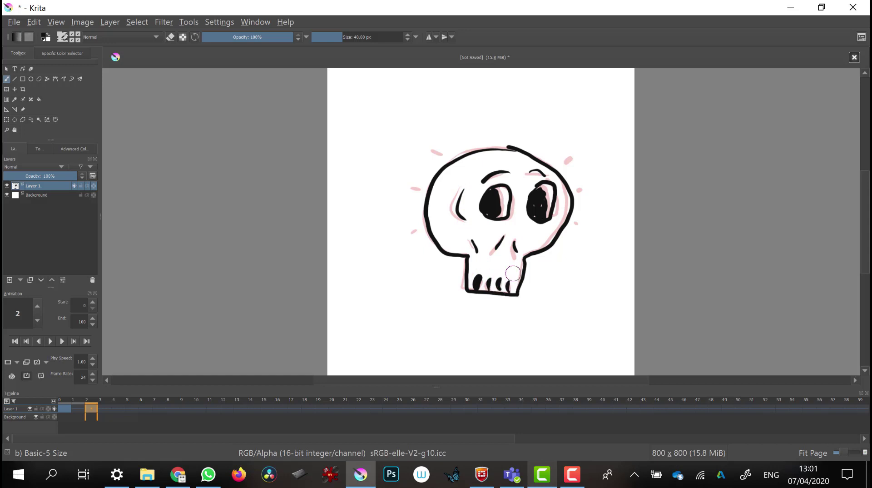
Step: Draw three longer dashes on each side of the skull on frame 2, farther out than the previous frame's
{"action": "left_click_drag", "start_coordinate": [582, 150], "coordinate": [596, 131]}
{"action": "left_click_drag", "start_coordinate": [594, 165], "coordinate": [616, 160]}
{"action": "left_click_drag", "start_coordinate": [592, 216], "coordinate": [599, 224]}
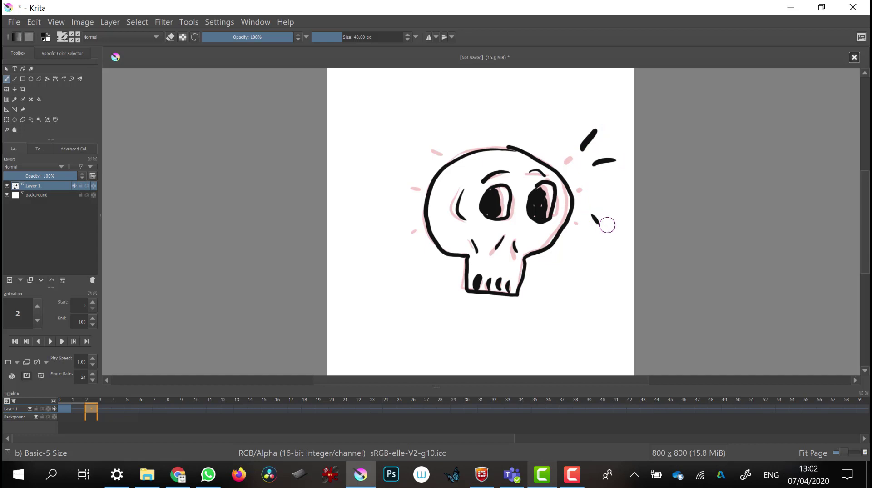
{"action": "left_click_drag", "start_coordinate": [424, 143], "coordinate": [398, 129]}
{"action": "left_click_drag", "start_coordinate": [405, 186], "coordinate": [391, 177]}
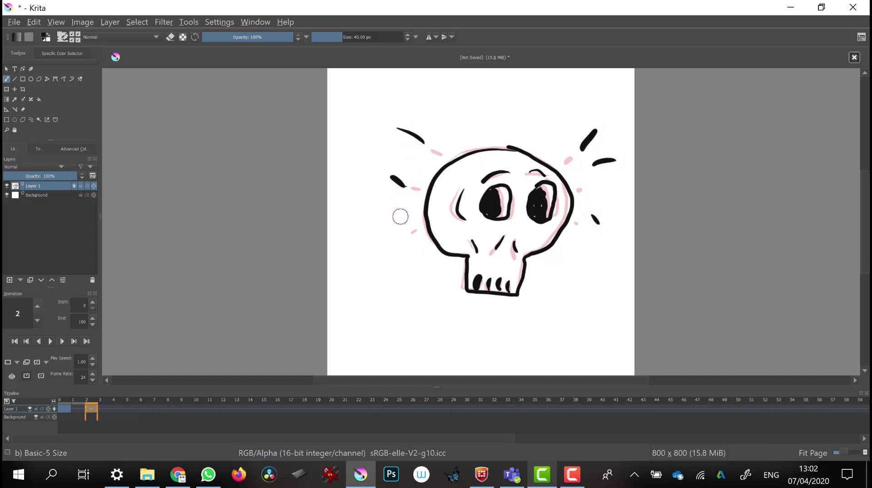
{"action": "left_click_drag", "start_coordinate": [403, 234], "coordinate": [389, 241]}
Step: Create a blank frame at frame 4 and redraw the skull's outline, eyes and brows, slightly offset from the onion skin
{"action": "left_click", "coordinate": [120, 400]}
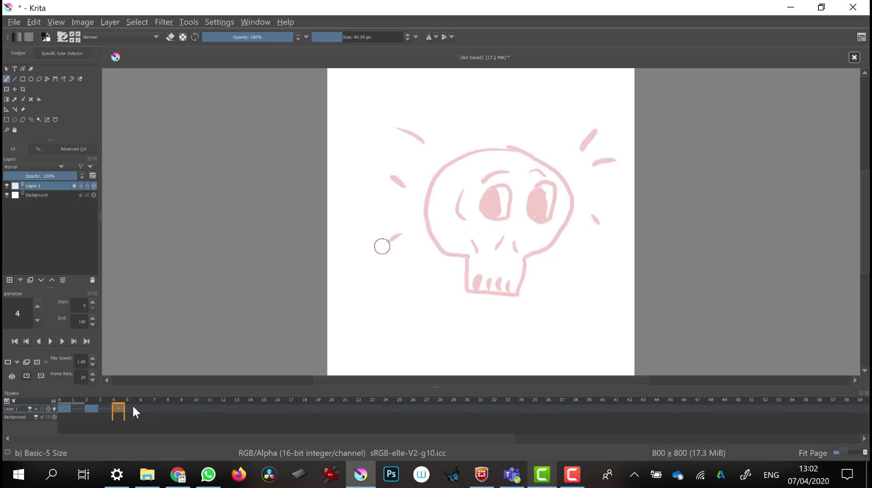
{"action": "mouse_move", "coordinate": [508, 149]}
{"action": "left_mouse_down"}
{"action": "mouse_move", "coordinate": [454, 161]}
{"action": "mouse_move", "coordinate": [425, 198]}
{"action": "mouse_move", "coordinate": [433, 238]}
{"action": "mouse_move", "coordinate": [465, 258]}
{"action": "mouse_move", "coordinate": [465, 293]}
{"action": "mouse_move", "coordinate": [526, 296]}
{"action": "mouse_move", "coordinate": [525, 266]}
{"action": "mouse_move", "coordinate": [554, 254]}
{"action": "mouse_move", "coordinate": [576, 191]}
{"action": "mouse_move", "coordinate": [540, 153]}
{"action": "mouse_move", "coordinate": [503, 147]}
{"action": "left_mouse_up"}
{"action": "mouse_move", "coordinate": [546, 186]}
{"action": "left_mouse_down"}
{"action": "mouse_move", "coordinate": [555, 193]}
{"action": "mouse_move", "coordinate": [558, 186]}
{"action": "mouse_move", "coordinate": [528, 209]}
{"action": "mouse_move", "coordinate": [541, 183]}
{"action": "mouse_move", "coordinate": [533, 205]}
{"action": "mouse_move", "coordinate": [549, 196]}
{"action": "mouse_move", "coordinate": [530, 209]}
{"action": "mouse_move", "coordinate": [543, 216]}
{"action": "mouse_move", "coordinate": [543, 186]}
{"action": "mouse_move", "coordinate": [531, 202]}
{"action": "mouse_move", "coordinate": [532, 193]}
{"action": "mouse_move", "coordinate": [537, 203]}
{"action": "mouse_move", "coordinate": [487, 190]}
{"action": "mouse_move", "coordinate": [480, 218]}
{"action": "mouse_move", "coordinate": [516, 198]}
{"action": "mouse_move", "coordinate": [496, 187]}
{"action": "mouse_move", "coordinate": [498, 220]}
{"action": "mouse_move", "coordinate": [488, 191]}
{"action": "mouse_move", "coordinate": [498, 213]}
{"action": "mouse_move", "coordinate": [483, 205]}
{"action": "mouse_move", "coordinate": [484, 216]}
{"action": "left_mouse_up"}
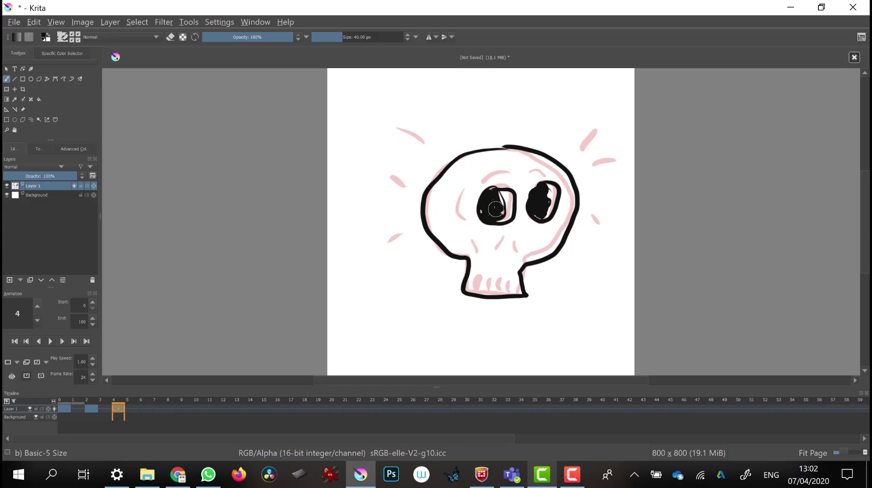
{"action": "left_click_drag", "start_coordinate": [493, 201], "coordinate": [490, 208]}
{"action": "left_click_drag", "start_coordinate": [491, 177], "coordinate": [553, 175]}
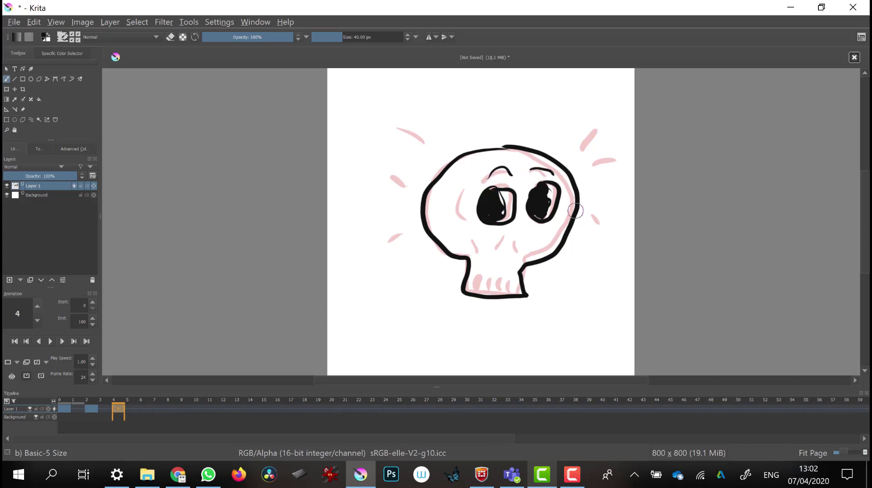
Step: Add the nose marks, cheek line and teeth on frame 4, and fill the remaining gaps in the pupils
{"action": "mouse_move", "coordinate": [471, 241]}
{"action": "left_mouse_down"}
{"action": "mouse_move", "coordinate": [477, 252]}
{"action": "mouse_move", "coordinate": [520, 247]}
{"action": "left_mouse_up"}
{"action": "left_click_drag", "start_coordinate": [464, 184], "coordinate": [466, 218]}
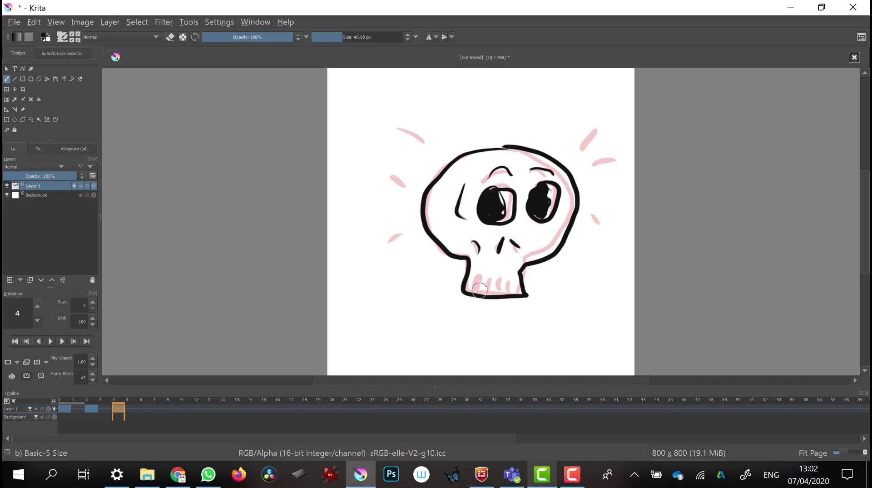
{"action": "mouse_move", "coordinate": [478, 278]}
{"action": "left_mouse_down"}
{"action": "mouse_move", "coordinate": [503, 276]}
{"action": "mouse_move", "coordinate": [511, 293]}
{"action": "left_mouse_up"}
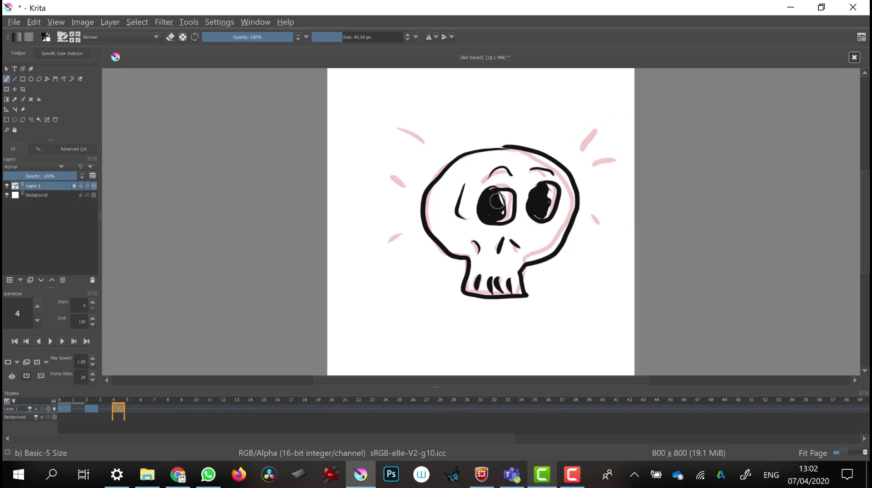
{"action": "mouse_move", "coordinate": [499, 199]}
{"action": "left_mouse_down"}
{"action": "mouse_move", "coordinate": [492, 220]}
{"action": "mouse_move", "coordinate": [501, 196]}
{"action": "mouse_move", "coordinate": [490, 190]}
{"action": "mouse_move", "coordinate": [498, 212]}
{"action": "mouse_move", "coordinate": [536, 203]}
{"action": "mouse_move", "coordinate": [545, 184]}
{"action": "mouse_move", "coordinate": [539, 213]}
{"action": "mouse_move", "coordinate": [545, 184]}
{"action": "mouse_move", "coordinate": [541, 216]}
{"action": "mouse_move", "coordinate": [543, 194]}
{"action": "left_mouse_up"}
Step: Draw three dashes on each side of the skull on frame 4, farther outward than the onion-skinned ones
{"action": "left_click_drag", "start_coordinate": [595, 121], "coordinate": [610, 104]}
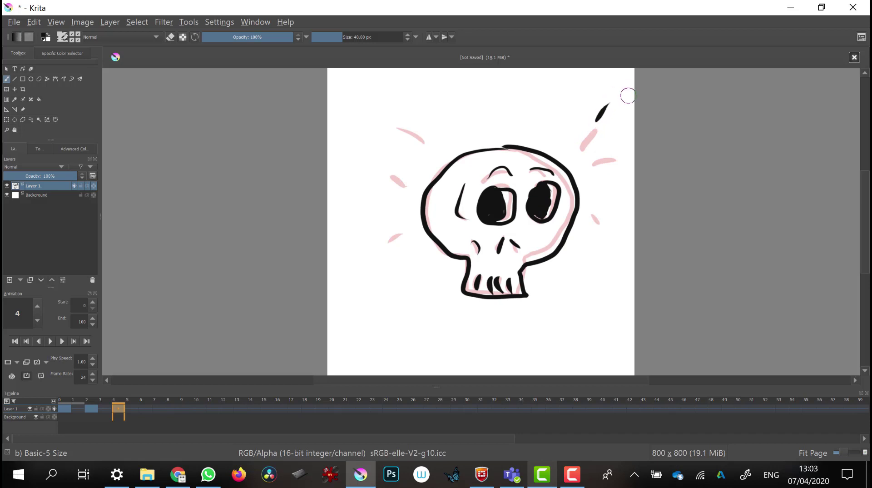
{"action": "left_click", "coordinate": [623, 158]}
{"action": "left_click", "coordinate": [607, 232]}
{"action": "left_click_drag", "start_coordinate": [609, 234], "coordinate": [621, 251]}
{"action": "left_click_drag", "start_coordinate": [391, 120], "coordinate": [352, 107]}
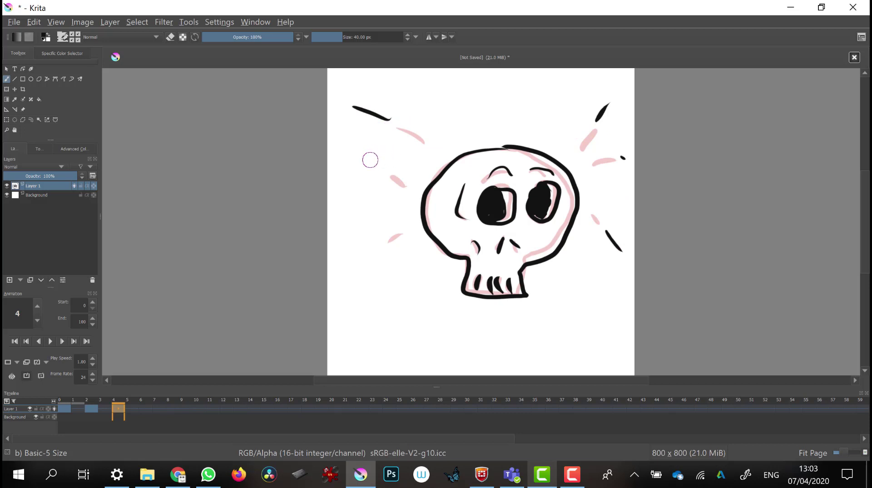
{"action": "left_click_drag", "start_coordinate": [371, 161], "coordinate": [351, 152]}
{"action": "left_click_drag", "start_coordinate": [371, 250], "coordinate": [352, 269]}
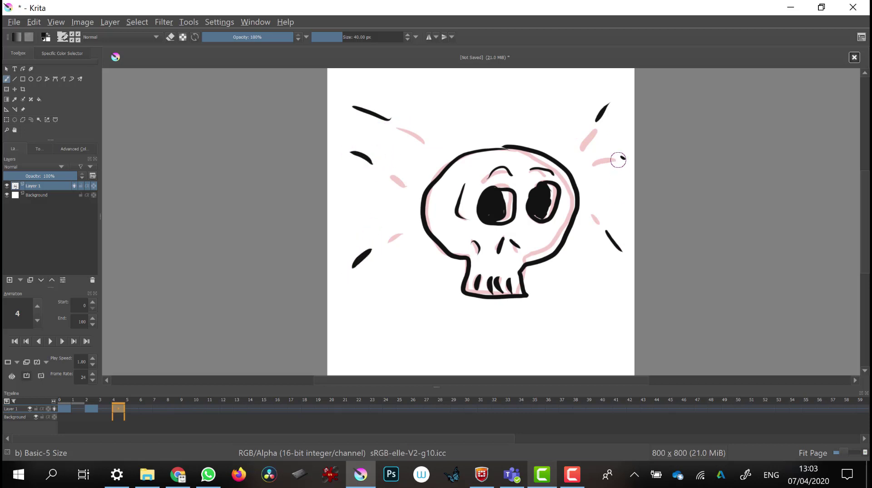
{"action": "left_click_drag", "start_coordinate": [634, 159], "coordinate": [604, 154]}
{"action": "left_click_drag", "start_coordinate": [603, 156], "coordinate": [623, 160]}
{"action": "left_click_drag", "start_coordinate": [603, 162], "coordinate": [627, 154]}
Step: Create a blank frame at frame 6 and redraw the skull's outline, cheek line and filled eyes over the onion skin
{"action": "left_click", "coordinate": [145, 406]}
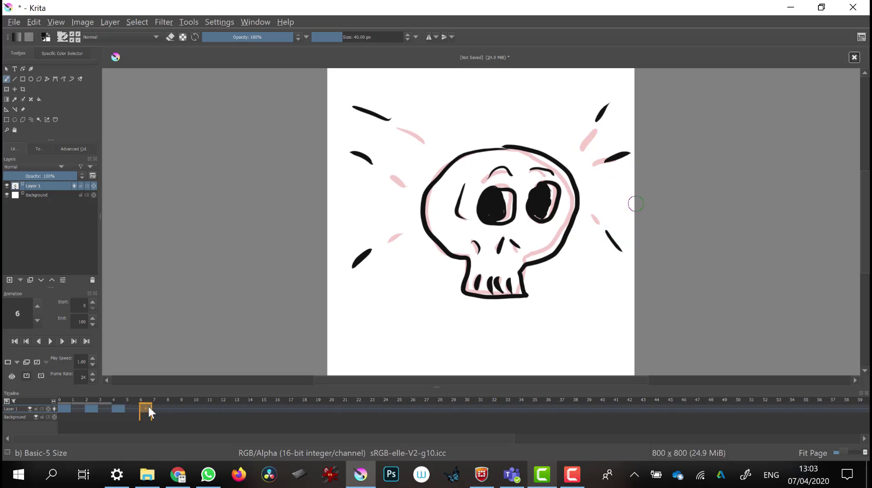
{"action": "key", "text": "Insert"}
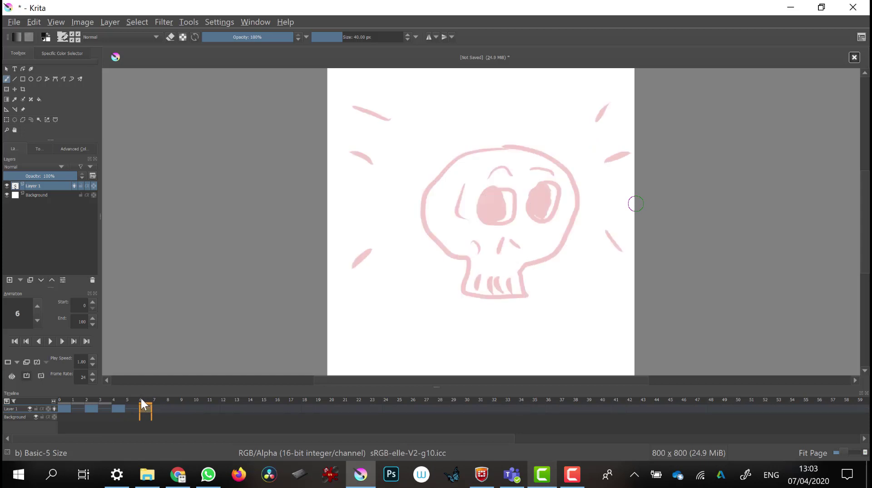
{"action": "mouse_move", "coordinate": [517, 146]}
{"action": "left_mouse_down"}
{"action": "mouse_move", "coordinate": [447, 161]}
{"action": "mouse_move", "coordinate": [424, 192]}
{"action": "mouse_move", "coordinate": [429, 224]}
{"action": "mouse_move", "coordinate": [467, 262]}
{"action": "mouse_move", "coordinate": [463, 289]}
{"action": "mouse_move", "coordinate": [473, 299]}
{"action": "mouse_move", "coordinate": [518, 301]}
{"action": "mouse_move", "coordinate": [532, 297]}
{"action": "mouse_move", "coordinate": [532, 270]}
{"action": "mouse_move", "coordinate": [573, 234]}
{"action": "mouse_move", "coordinate": [583, 188]}
{"action": "mouse_move", "coordinate": [543, 151]}
{"action": "mouse_move", "coordinate": [502, 144]}
{"action": "left_mouse_up"}
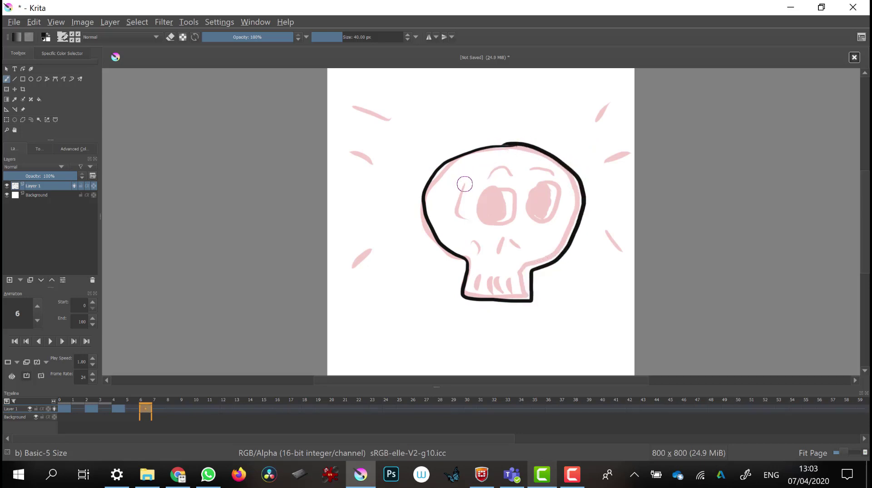
{"action": "left_click_drag", "start_coordinate": [465, 184], "coordinate": [455, 217]}
{"action": "mouse_move", "coordinate": [493, 191]}
{"action": "left_mouse_down"}
{"action": "mouse_move", "coordinate": [481, 206]}
{"action": "mouse_move", "coordinate": [502, 225]}
{"action": "mouse_move", "coordinate": [515, 201]}
{"action": "mouse_move", "coordinate": [481, 202]}
{"action": "left_mouse_up"}
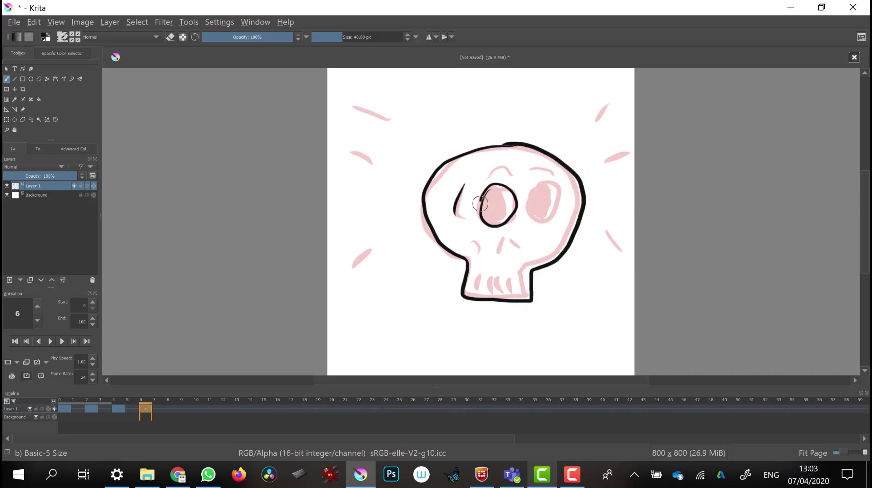
{"action": "mouse_move", "coordinate": [553, 184]}
{"action": "left_mouse_down"}
{"action": "mouse_move", "coordinate": [531, 205]}
{"action": "mouse_move", "coordinate": [562, 195]}
{"action": "mouse_move", "coordinate": [535, 197]}
{"action": "mouse_move", "coordinate": [545, 223]}
{"action": "mouse_move", "coordinate": [542, 186]}
{"action": "mouse_move", "coordinate": [537, 216]}
{"action": "mouse_move", "coordinate": [544, 204]}
{"action": "left_mouse_up"}
{"action": "mouse_move", "coordinate": [492, 186]}
{"action": "left_mouse_down"}
{"action": "mouse_move", "coordinate": [498, 210]}
{"action": "mouse_move", "coordinate": [490, 225]}
{"action": "mouse_move", "coordinate": [496, 196]}
{"action": "mouse_move", "coordinate": [484, 215]}
{"action": "mouse_move", "coordinate": [490, 188]}
{"action": "mouse_move", "coordinate": [497, 211]}
{"action": "mouse_move", "coordinate": [488, 220]}
{"action": "mouse_move", "coordinate": [492, 198]}
{"action": "mouse_move", "coordinate": [490, 213]}
{"action": "mouse_move", "coordinate": [482, 198]}
{"action": "mouse_move", "coordinate": [497, 186]}
{"action": "mouse_move", "coordinate": [481, 205]}
{"action": "mouse_move", "coordinate": [496, 217]}
{"action": "left_mouse_up"}
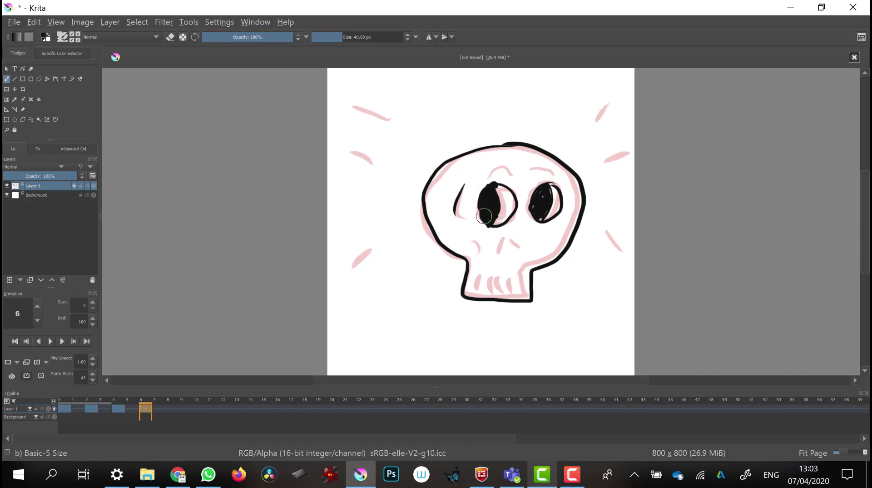
Step: Add the brows, nose marks and four teeth to the skull on frame 6
{"action": "left_click_drag", "start_coordinate": [531, 168], "coordinate": [553, 167]}
{"action": "left_click_drag", "start_coordinate": [491, 170], "coordinate": [506, 169]}
{"action": "mouse_move", "coordinate": [474, 242]}
{"action": "left_mouse_down"}
{"action": "mouse_move", "coordinate": [478, 251]}
{"action": "mouse_move", "coordinate": [513, 249]}
{"action": "left_mouse_up"}
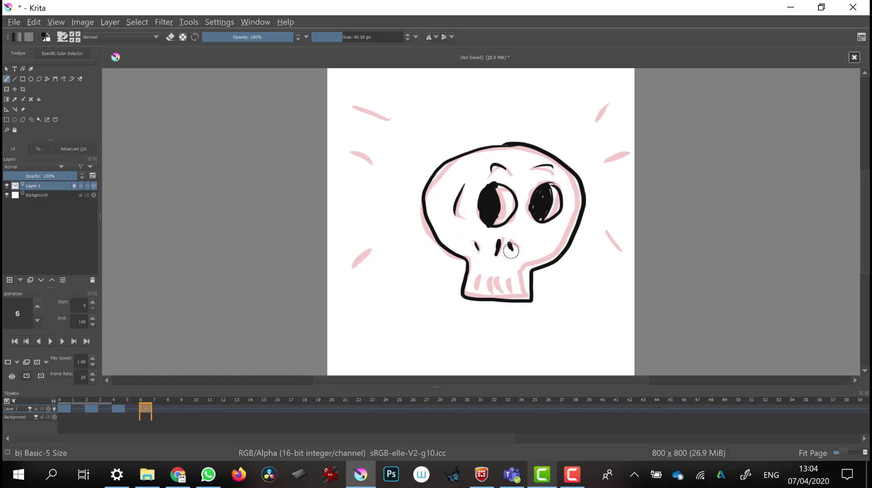
{"action": "mouse_move", "coordinate": [477, 278]}
{"action": "left_mouse_down"}
{"action": "mouse_move", "coordinate": [475, 296]}
{"action": "mouse_move", "coordinate": [513, 295]}
{"action": "left_mouse_up"}
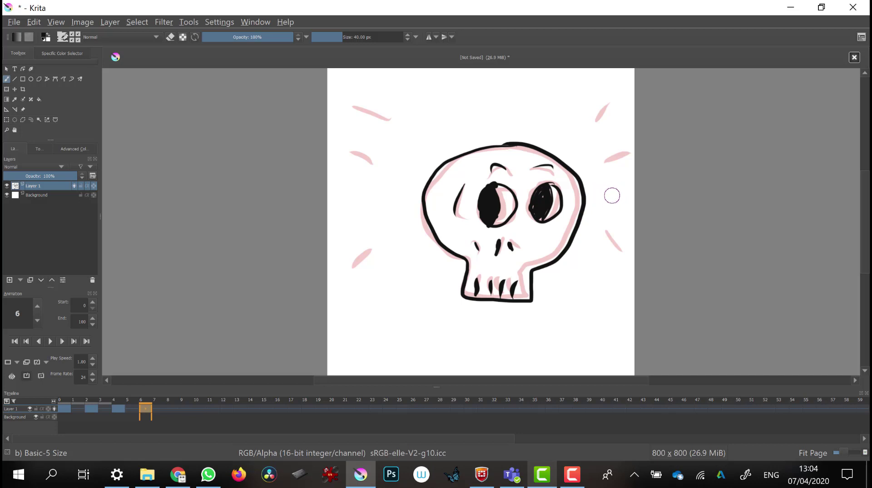
Step: Draw three small starbursts on each side of the skull on frame 6, near the outer ends of the onion-skinned dashes
{"action": "mouse_move", "coordinate": [611, 97]}
{"action": "left_mouse_down"}
{"action": "mouse_move", "coordinate": [592, 94]}
{"action": "mouse_move", "coordinate": [604, 105]}
{"action": "mouse_move", "coordinate": [596, 111]}
{"action": "mouse_move", "coordinate": [608, 107]}
{"action": "mouse_move", "coordinate": [612, 116]}
{"action": "mouse_move", "coordinate": [621, 97]}
{"action": "left_mouse_up"}
{"action": "mouse_move", "coordinate": [622, 144]}
{"action": "left_mouse_down"}
{"action": "mouse_move", "coordinate": [631, 135]}
{"action": "mouse_move", "coordinate": [612, 128]}
{"action": "mouse_move", "coordinate": [607, 148]}
{"action": "mouse_move", "coordinate": [622, 164]}
{"action": "left_mouse_up"}
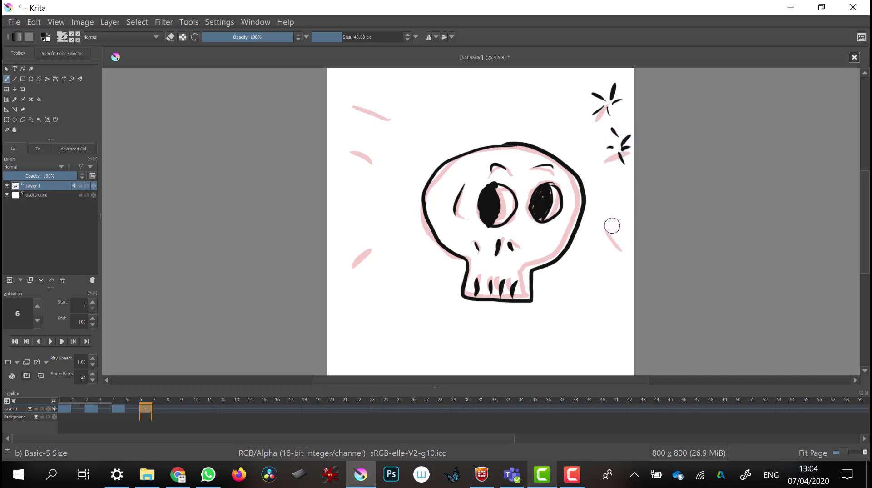
{"action": "mouse_move", "coordinate": [620, 229]}
{"action": "left_mouse_down"}
{"action": "mouse_move", "coordinate": [628, 214]}
{"action": "mouse_move", "coordinate": [612, 218]}
{"action": "mouse_move", "coordinate": [602, 243]}
{"action": "mouse_move", "coordinate": [626, 250]}
{"action": "left_mouse_up"}
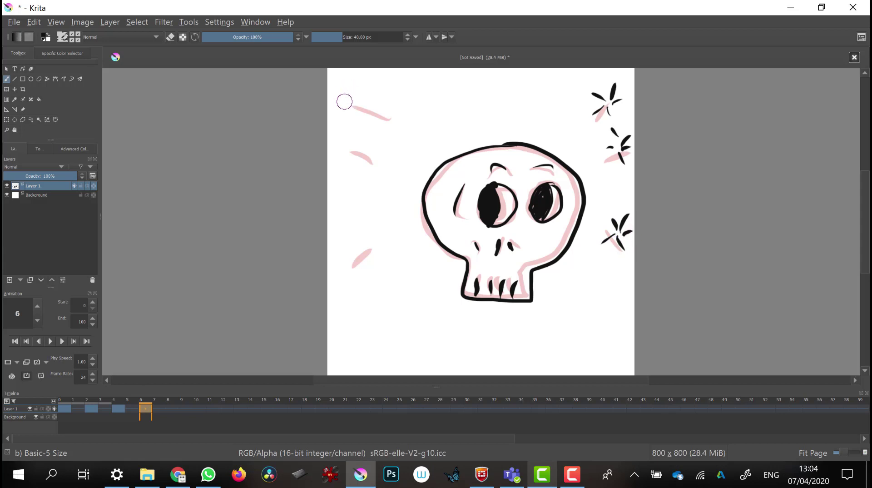
{"action": "mouse_move", "coordinate": [343, 86]}
{"action": "left_mouse_down"}
{"action": "mouse_move", "coordinate": [343, 101]}
{"action": "mouse_move", "coordinate": [328, 99]}
{"action": "mouse_move", "coordinate": [329, 120]}
{"action": "mouse_move", "coordinate": [348, 119]}
{"action": "mouse_move", "coordinate": [356, 95]}
{"action": "left_mouse_up"}
{"action": "left_click_drag", "start_coordinate": [346, 135], "coordinate": [346, 152]}
{"action": "left_click_drag", "start_coordinate": [337, 146], "coordinate": [329, 177]}
{"action": "left_click_drag", "start_coordinate": [339, 157], "coordinate": [351, 160]}
{"action": "left_click_drag", "start_coordinate": [349, 242], "coordinate": [349, 261]}
{"action": "left_click_drag", "start_coordinate": [342, 261], "coordinate": [334, 253]}
{"action": "mouse_move", "coordinate": [341, 271]}
{"action": "left_mouse_down"}
{"action": "mouse_move", "coordinate": [333, 279]}
{"action": "mouse_move", "coordinate": [347, 280]}
{"action": "mouse_move", "coordinate": [358, 266]}
{"action": "left_mouse_up"}
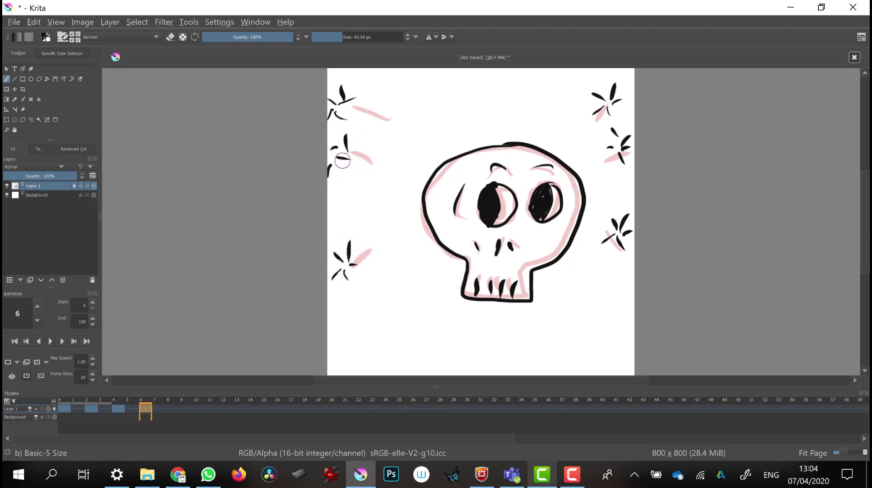
{"action": "left_click_drag", "start_coordinate": [340, 162], "coordinate": [343, 169]}
Step: Compare frames 0 and 6, and create a blank frame at frame 8 of Layer 1
{"action": "left_click", "coordinate": [67, 409]}
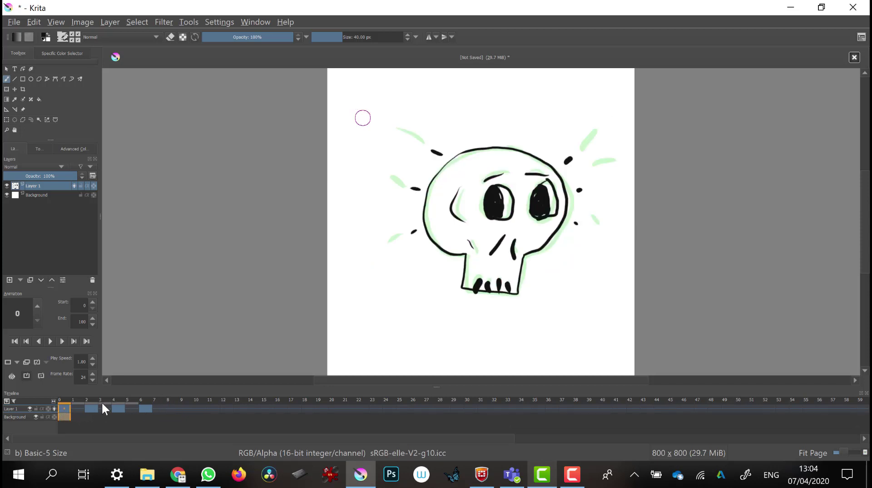
{"action": "left_click", "coordinate": [144, 410]}
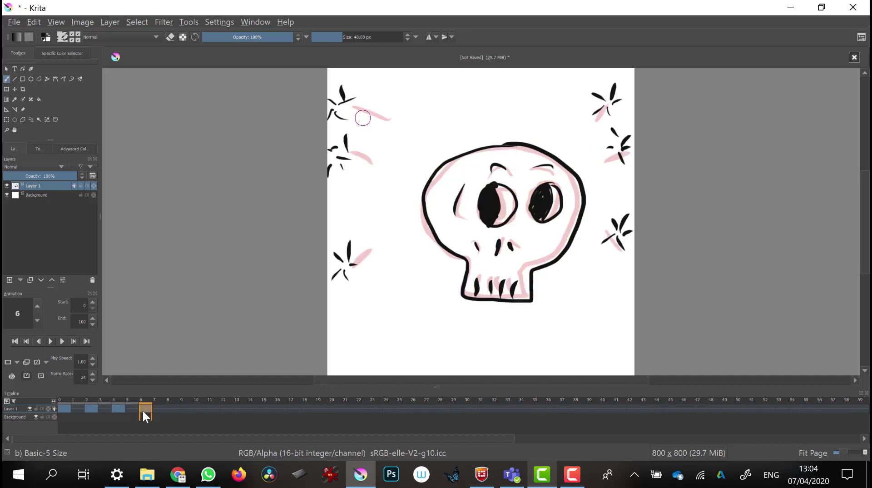
{"action": "left_click", "coordinate": [172, 409]}
{"action": "key", "text": "Delete"}
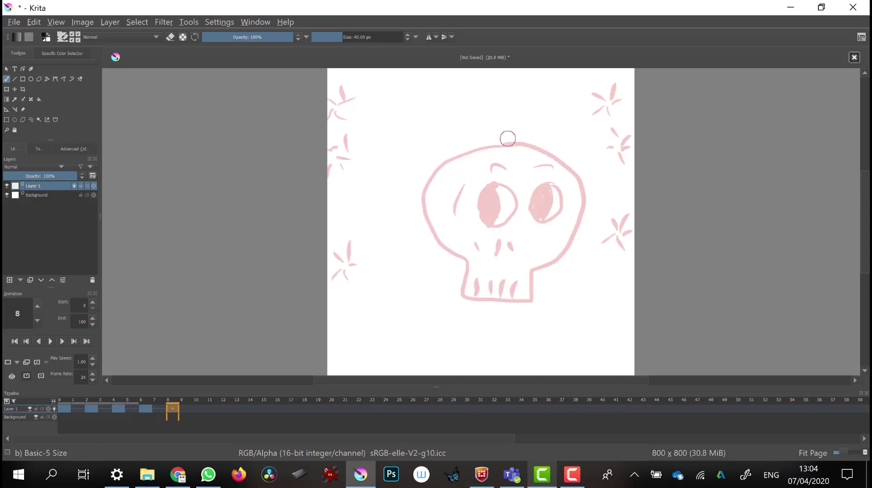
Step: Redraw the skull's outline, filled eyes, brows, nose marks, cheek lines and teeth over the onion skin on frame 8
{"action": "mouse_move", "coordinate": [521, 147]}
{"action": "left_mouse_down"}
{"action": "mouse_move", "coordinate": [466, 155]}
{"action": "mouse_move", "coordinate": [437, 177]}
{"action": "mouse_move", "coordinate": [429, 215]}
{"action": "mouse_move", "coordinate": [465, 259]}
{"action": "mouse_move", "coordinate": [461, 289]}
{"action": "mouse_move", "coordinate": [474, 298]}
{"action": "mouse_move", "coordinate": [533, 294]}
{"action": "mouse_move", "coordinate": [533, 278]}
{"action": "mouse_move", "coordinate": [569, 246]}
{"action": "mouse_move", "coordinate": [586, 198]}
{"action": "mouse_move", "coordinate": [567, 167]}
{"action": "mouse_move", "coordinate": [503, 144]}
{"action": "left_mouse_up"}
{"action": "mouse_move", "coordinate": [537, 169]}
{"action": "left_mouse_down"}
{"action": "mouse_move", "coordinate": [552, 169]}
{"action": "mouse_move", "coordinate": [478, 172]}
{"action": "mouse_move", "coordinate": [481, 202]}
{"action": "mouse_move", "coordinate": [502, 228]}
{"action": "mouse_move", "coordinate": [493, 185]}
{"action": "mouse_move", "coordinate": [492, 210]}
{"action": "mouse_move", "coordinate": [490, 200]}
{"action": "mouse_move", "coordinate": [482, 212]}
{"action": "mouse_move", "coordinate": [495, 219]}
{"action": "mouse_move", "coordinate": [491, 225]}
{"action": "mouse_move", "coordinate": [483, 195]}
{"action": "mouse_move", "coordinate": [491, 204]}
{"action": "mouse_move", "coordinate": [543, 182]}
{"action": "mouse_move", "coordinate": [561, 187]}
{"action": "mouse_move", "coordinate": [550, 230]}
{"action": "mouse_move", "coordinate": [532, 187]}
{"action": "mouse_move", "coordinate": [550, 187]}
{"action": "mouse_move", "coordinate": [534, 214]}
{"action": "mouse_move", "coordinate": [540, 219]}
{"action": "mouse_move", "coordinate": [536, 191]}
{"action": "mouse_move", "coordinate": [546, 227]}
{"action": "mouse_move", "coordinate": [532, 204]}
{"action": "mouse_move", "coordinate": [544, 209]}
{"action": "mouse_move", "coordinate": [544, 186]}
{"action": "mouse_move", "coordinate": [540, 226]}
{"action": "left_mouse_up"}
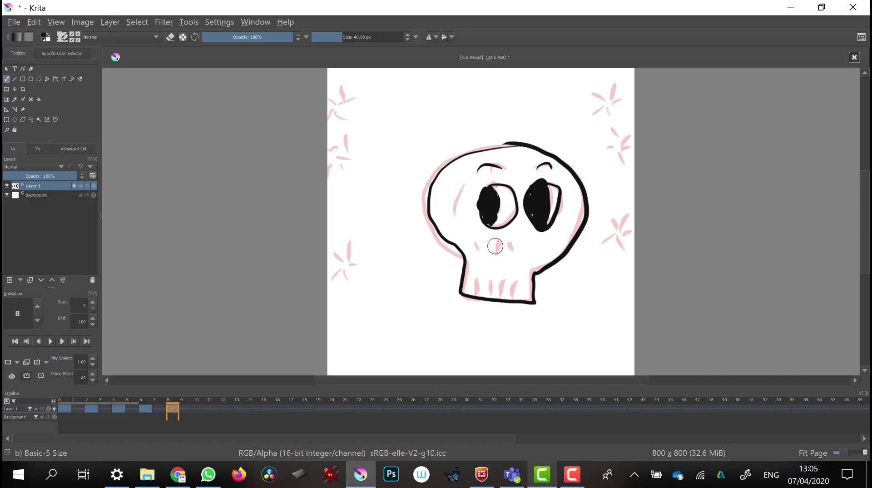
{"action": "mouse_move", "coordinate": [497, 240]}
{"action": "left_mouse_down"}
{"action": "mouse_move", "coordinate": [494, 256]}
{"action": "mouse_move", "coordinate": [512, 253]}
{"action": "left_mouse_up"}
{"action": "left_click_drag", "start_coordinate": [459, 228], "coordinate": [476, 250]}
{"action": "mouse_move", "coordinate": [456, 201]}
{"action": "left_mouse_down"}
{"action": "mouse_move", "coordinate": [463, 180]}
{"action": "mouse_move", "coordinate": [446, 214]}
{"action": "left_mouse_up"}
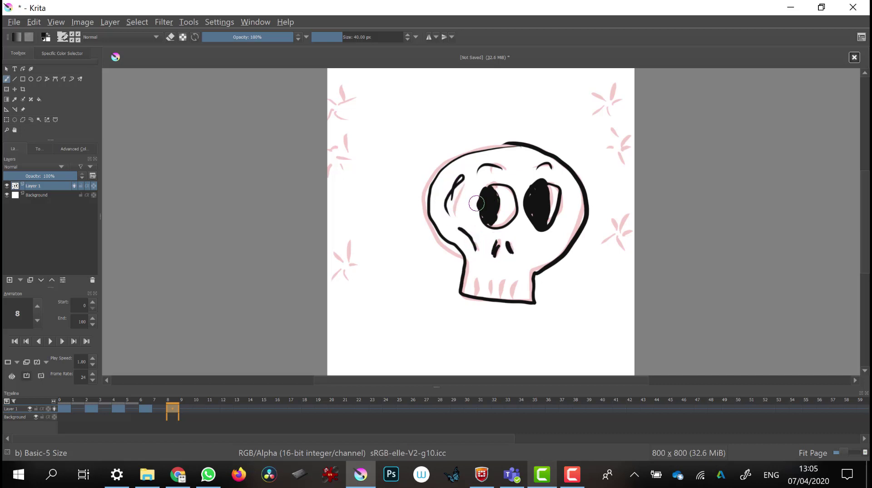
{"action": "mouse_move", "coordinate": [473, 281]}
{"action": "left_mouse_down"}
{"action": "mouse_move", "coordinate": [476, 301]}
{"action": "mouse_move", "coordinate": [512, 298]}
{"action": "left_mouse_up"}
Step: Rework the thick line beside the skull's outer eye on frame 8 with brush and eraser, and create a blank frame at frame 14
{"action": "left_click_drag", "start_coordinate": [456, 178], "coordinate": [448, 214]}
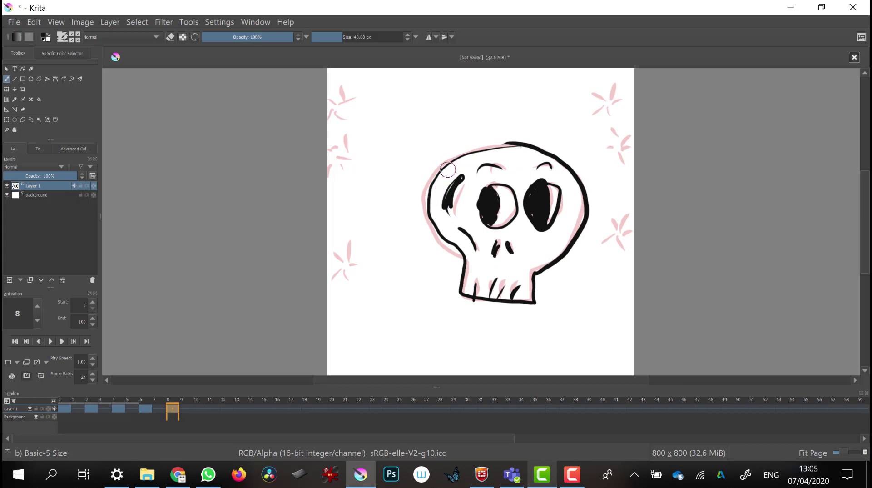
{"action": "key", "text": "e"}
{"action": "mouse_move", "coordinate": [458, 178]}
{"action": "left_mouse_down"}
{"action": "mouse_move", "coordinate": [444, 207]}
{"action": "mouse_move", "coordinate": [458, 185]}
{"action": "mouse_move", "coordinate": [452, 213]}
{"action": "mouse_move", "coordinate": [465, 185]}
{"action": "left_mouse_up"}
{"action": "key", "text": "e"}
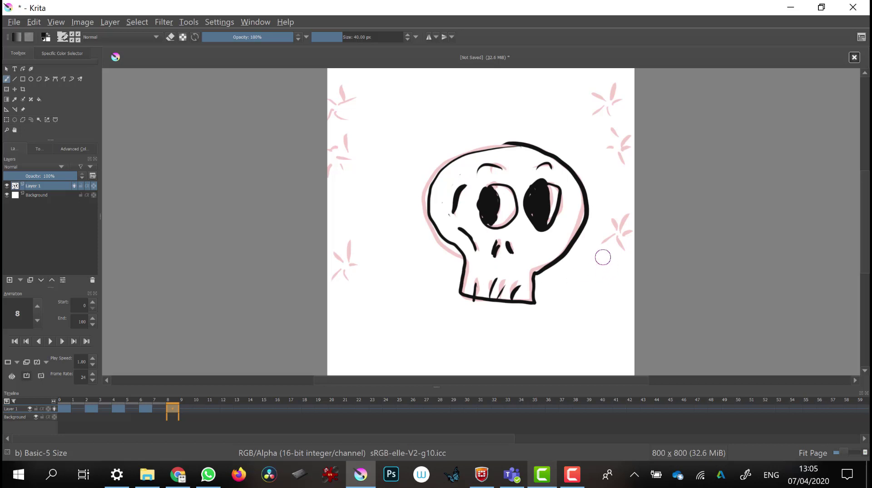
{"action": "left_click", "coordinate": [253, 409]}
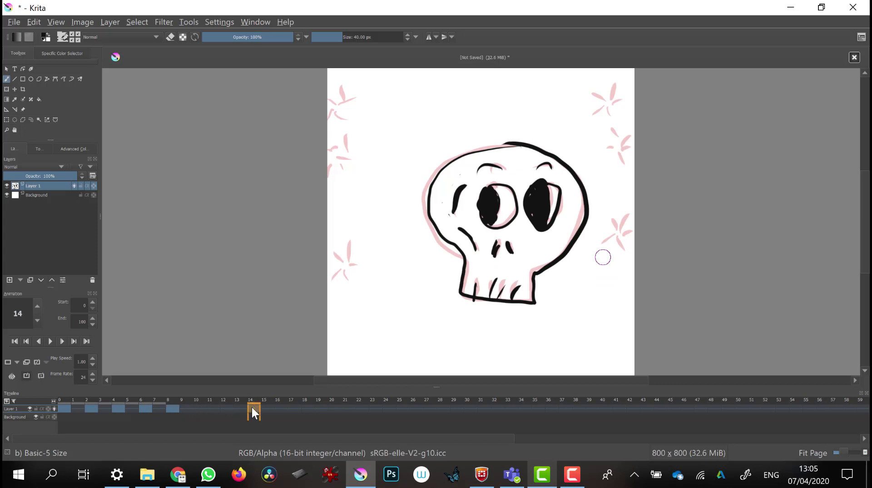
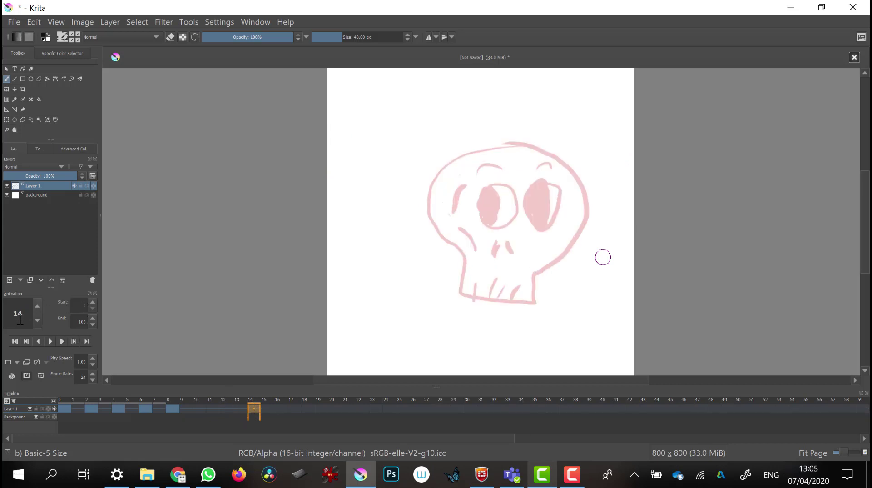
Step: Start saving the animation under a new file name, "skull emoji krita", as a Krita document
{"action": "left_click", "coordinate": [14, 22]}
{"action": "left_click", "coordinate": [68, 90]}
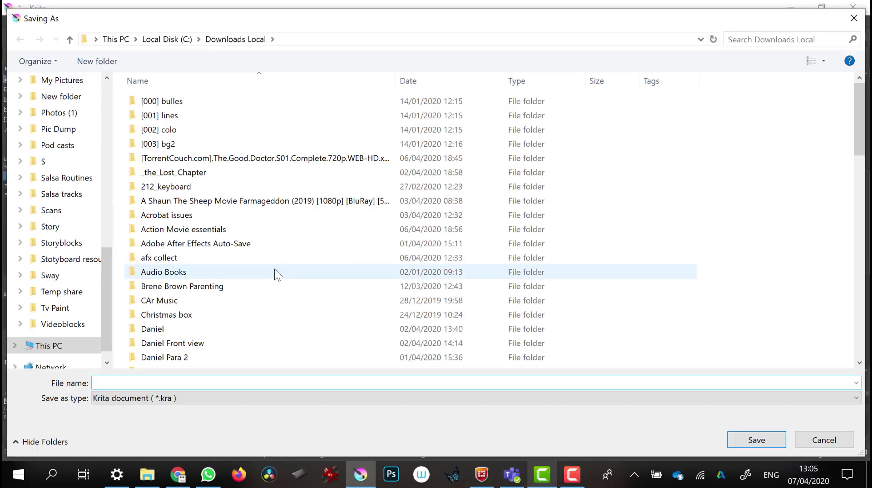
{"action": "left_click", "coordinate": [114, 383]}
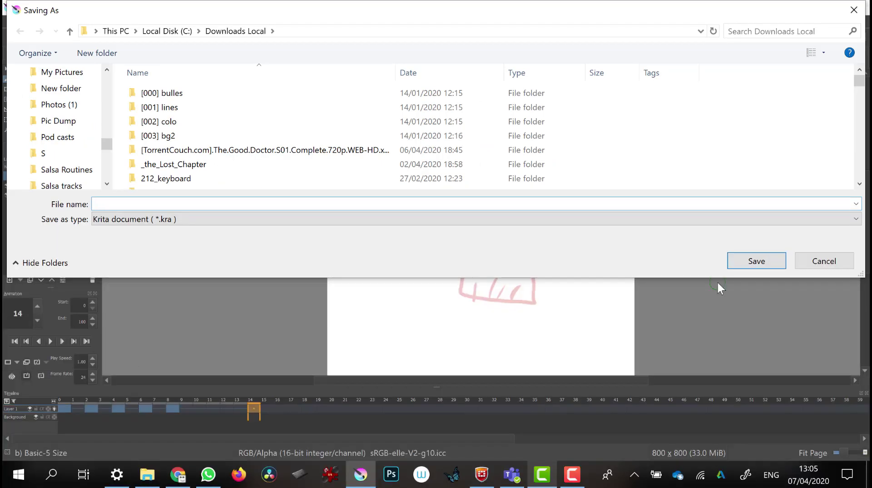
{"action": "type", "text": "s"}
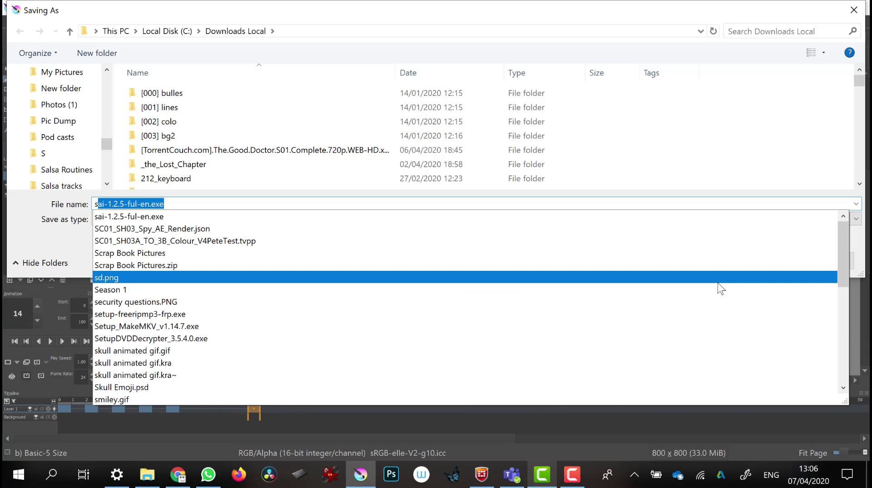
{"action": "type", "text": "kull emo"}
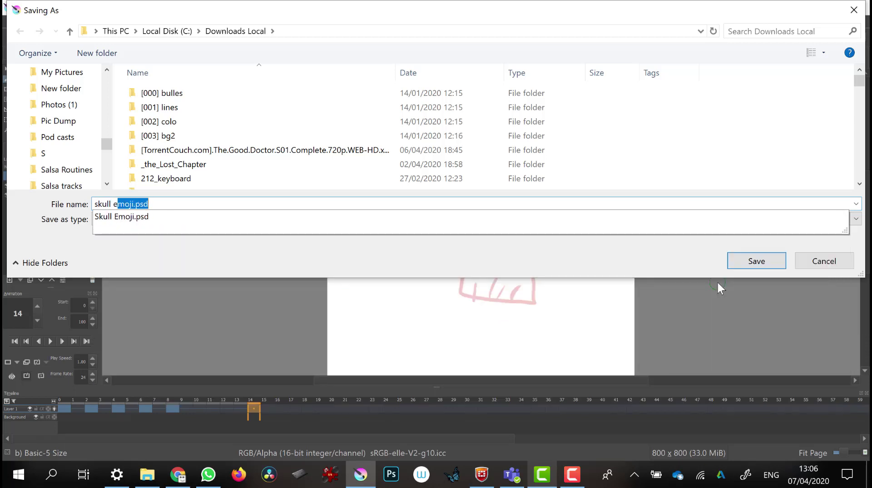
{"action": "type", "text": "ji kri"}
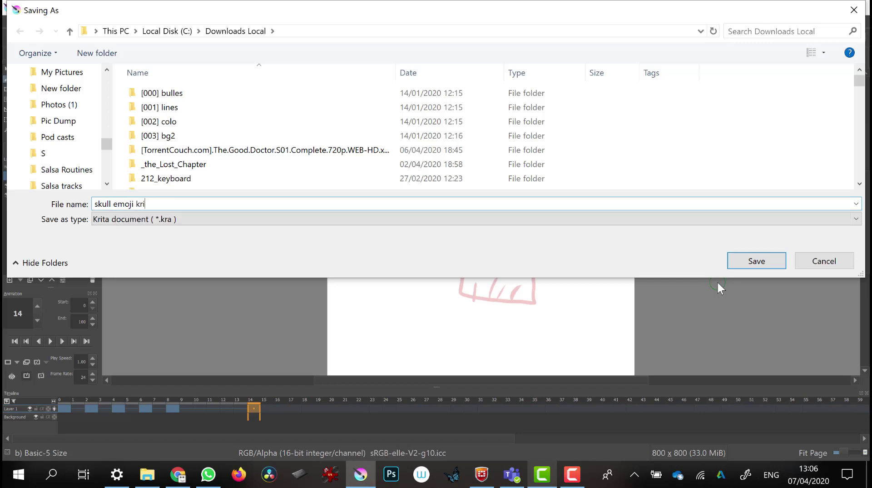
{"action": "type", "text": "ta"}
Step: Choose the Krita Animated Gif folder inside Downloads Local and save the document there
{"action": "left_click_drag", "start_coordinate": [109, 142], "coordinate": [112, 80]}
{"action": "left_click", "coordinate": [63, 116]}
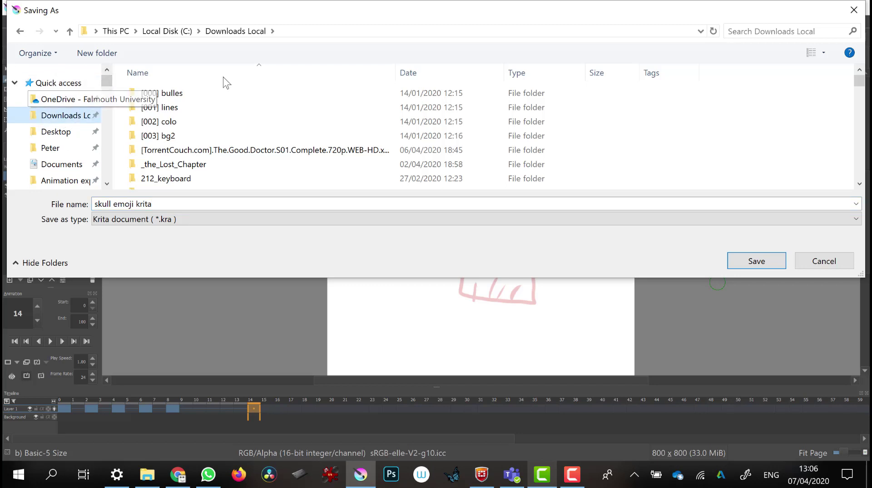
{"action": "left_click", "coordinate": [863, 102]}
{"action": "left_click_drag", "start_coordinate": [863, 102], "coordinate": [860, 130]}
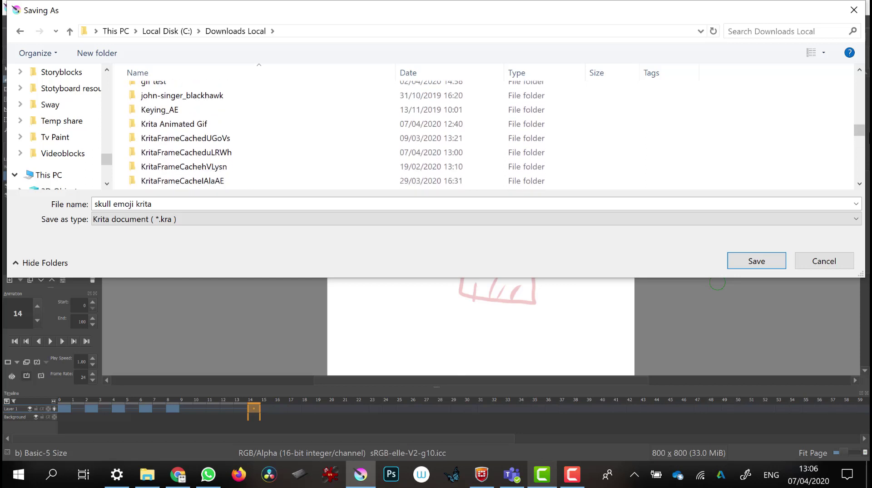
{"action": "left_click", "coordinate": [205, 124]}
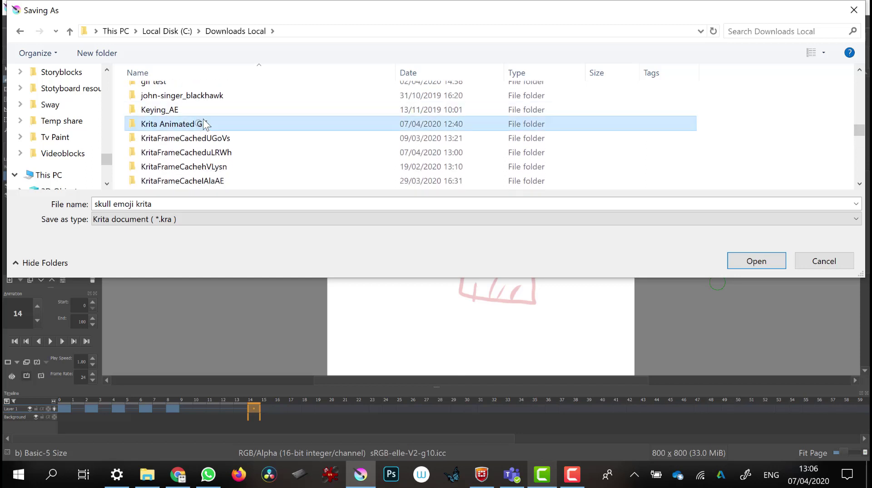
{"action": "left_click", "coordinate": [758, 260]}
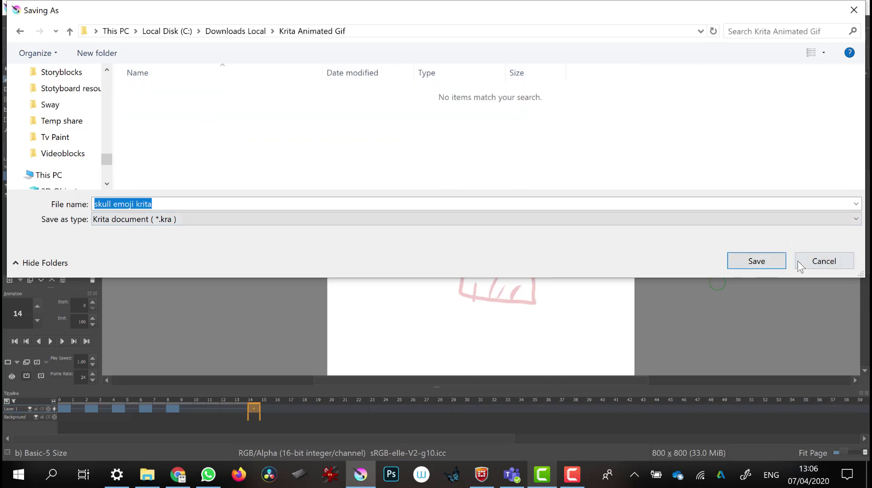
{"action": "left_click", "coordinate": [768, 263]}
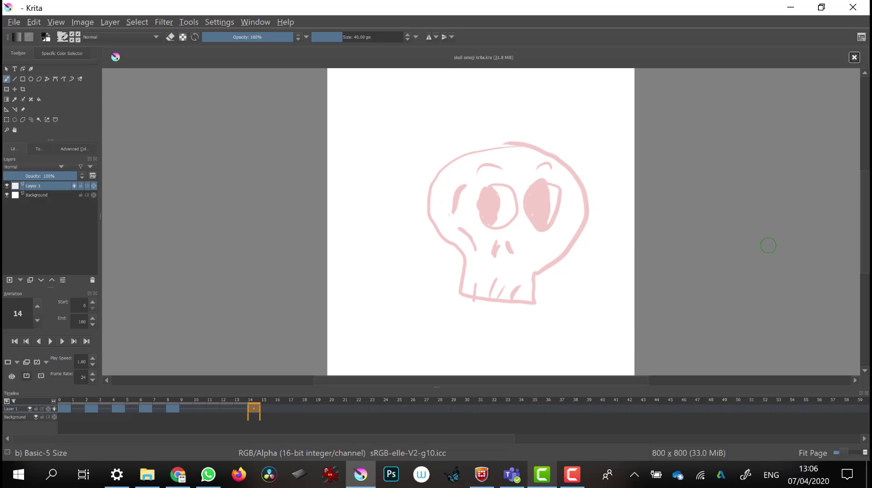
Step: Go to frame 7 and play back the animation to check its playback range, stopping playback at the end
{"action": "left_click", "coordinate": [161, 402]}
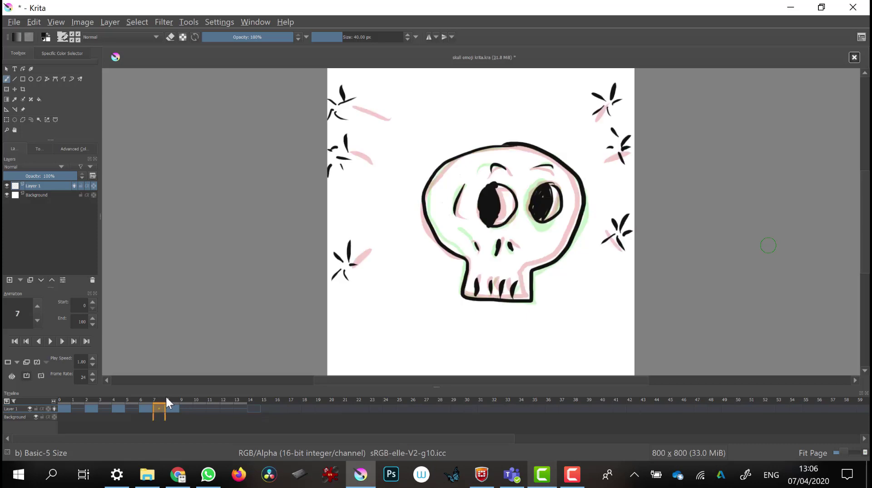
{"action": "key", "text": "space"}
{"action": "key", "text": "space"}
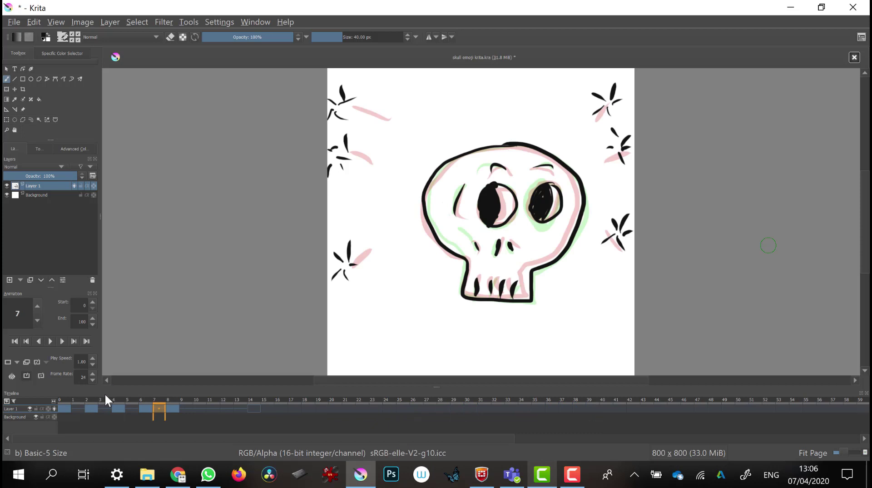
{"action": "key", "text": "space"}
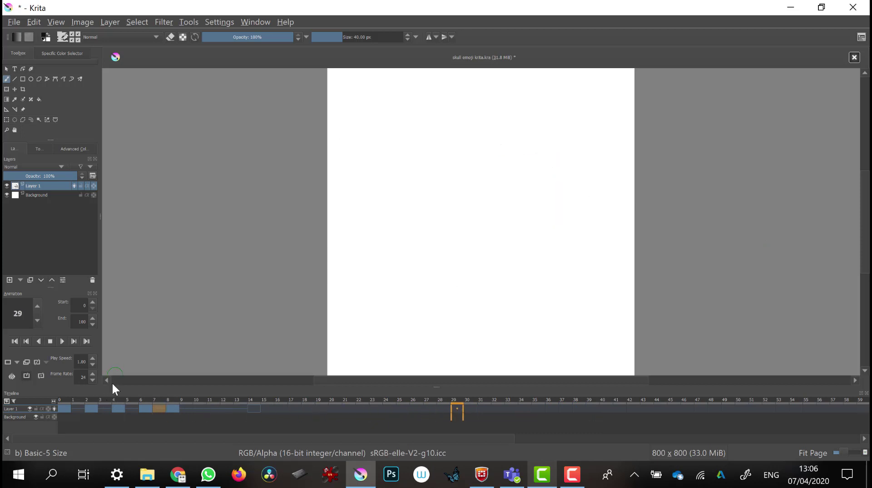
{"action": "key", "text": "space"}
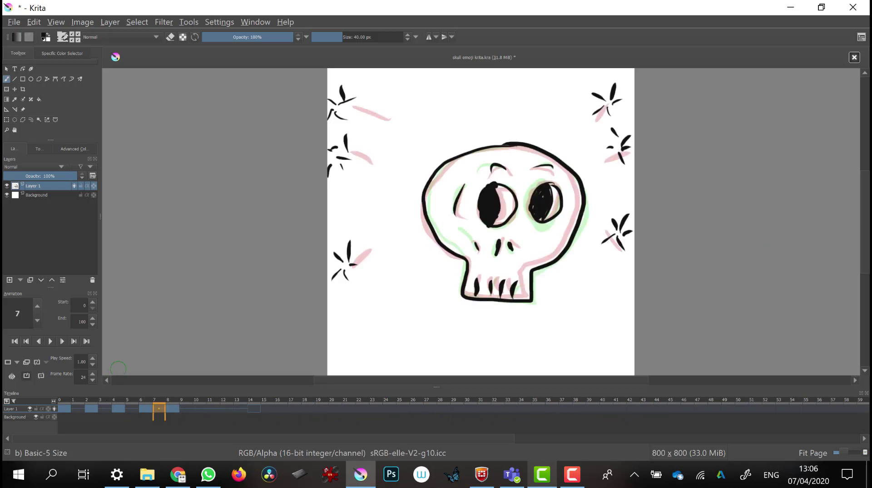
{"action": "left_click", "coordinate": [83, 322]}
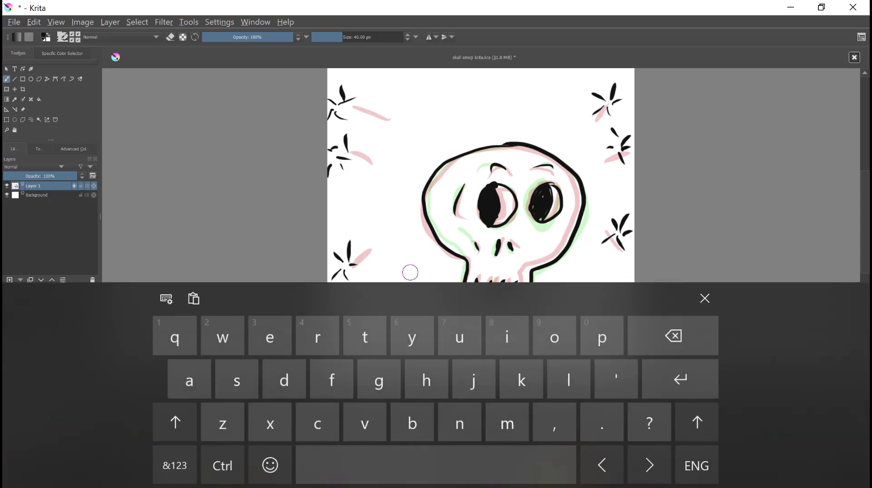
{"action": "left_click", "coordinate": [175, 465]}
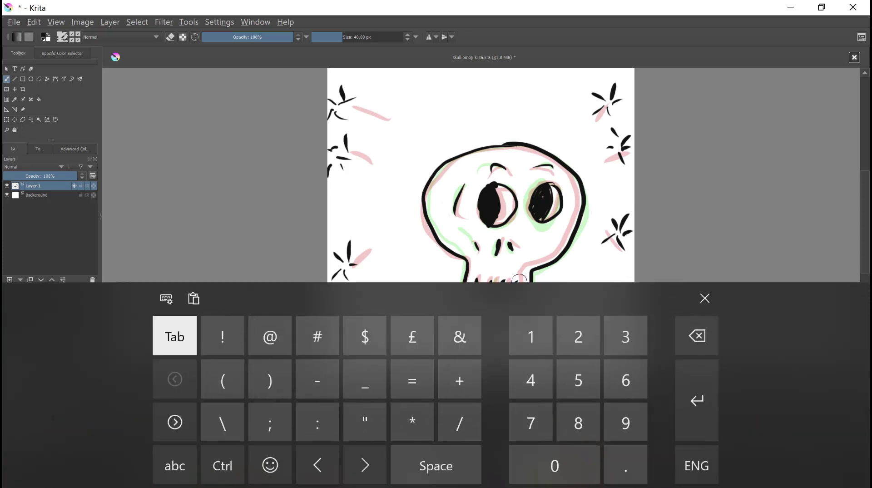
{"action": "left_click", "coordinate": [531, 336]}
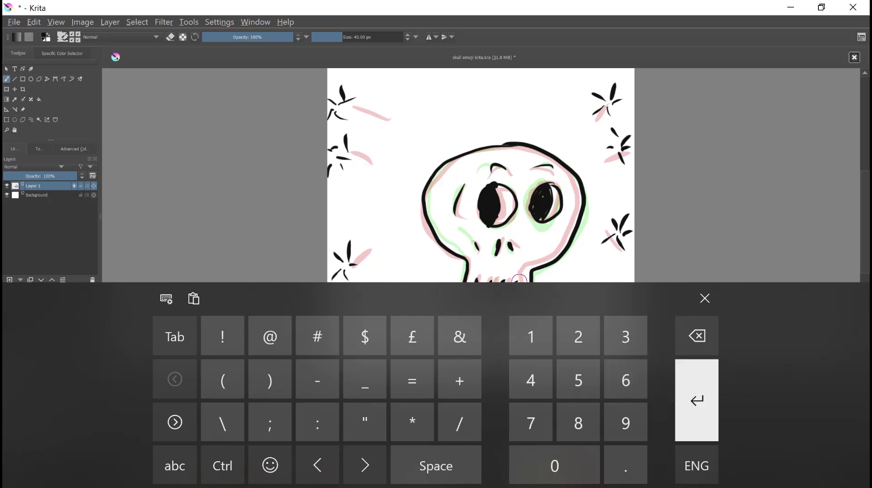
{"action": "left_click", "coordinate": [697, 400]}
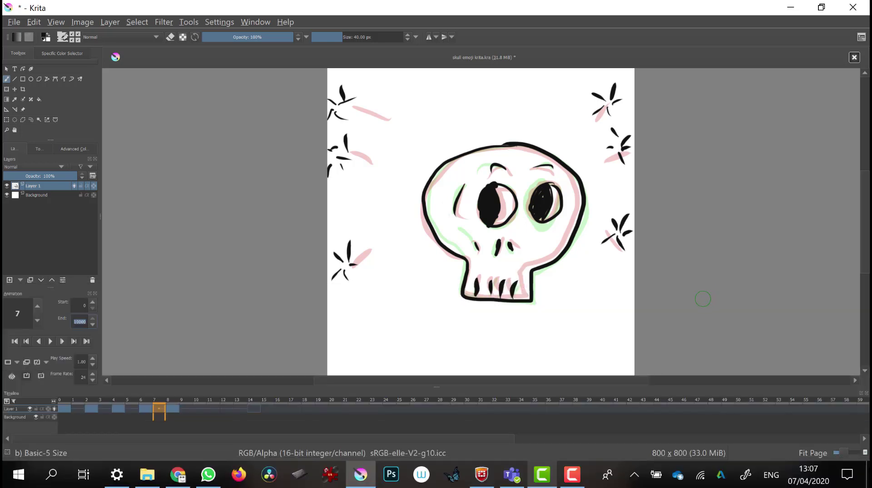
Step: Set the animation's end frame to 14
{"action": "left_click", "coordinate": [84, 324]}
{"action": "left_click", "coordinate": [705, 298]}
{"action": "key", "text": "Return"}
{"action": "key", "text": "BackSpace"}
{"action": "key", "text": "Return"}
{"action": "left_click", "coordinate": [127, 431]}
Step: Play the shortened animation, return to frame 0 and play the loop again from the start
{"action": "key", "text": "space"}
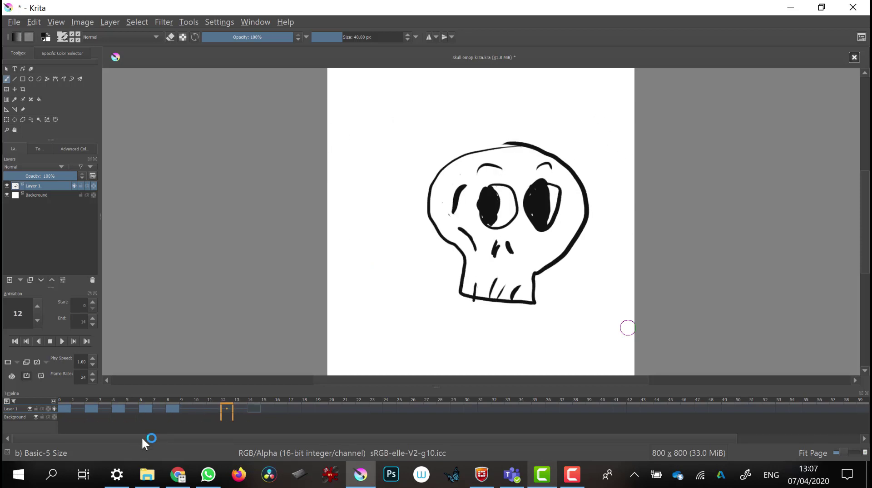
{"action": "key", "text": "space"}
{"action": "left_click", "coordinate": [59, 399]}
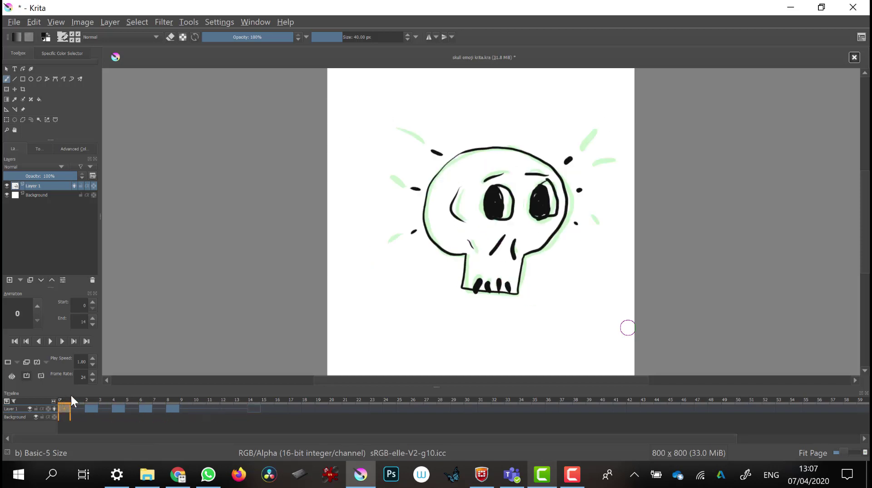
{"action": "key", "text": "space"}
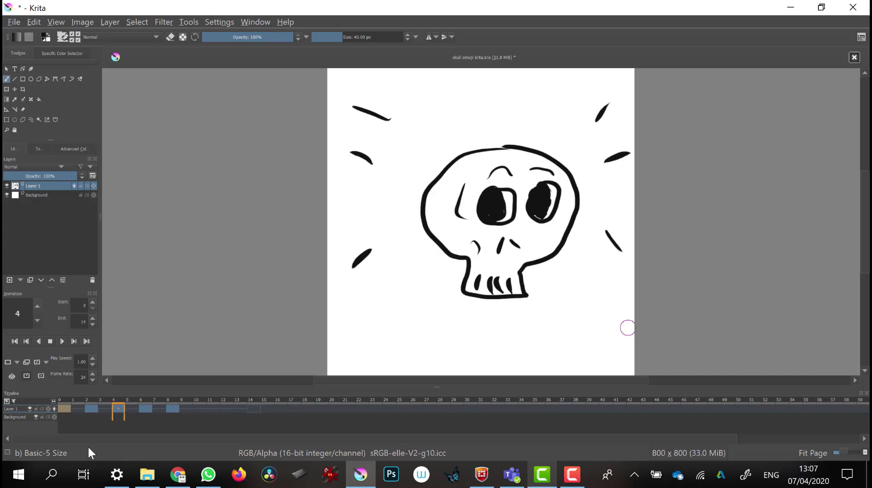
{"action": "key", "text": "space"}
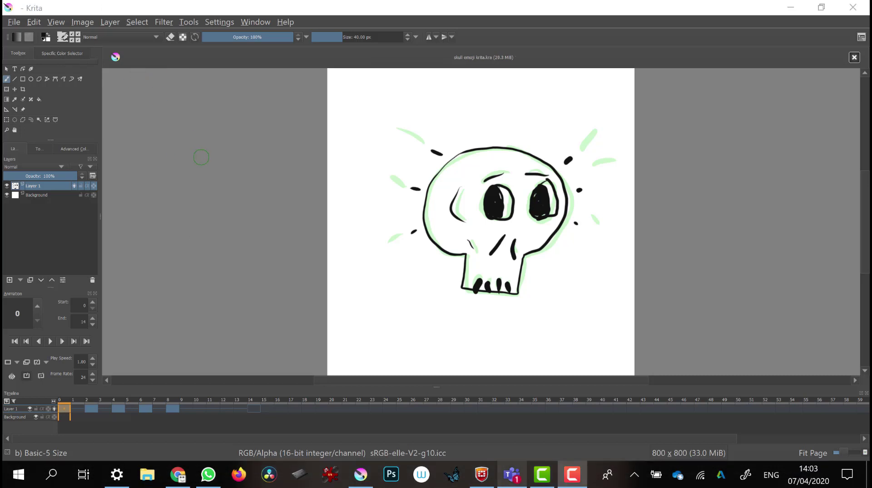
Step: Open the Render Animation settings and set the export to an image sequence in PNG image format
{"action": "left_click", "coordinate": [16, 19]}
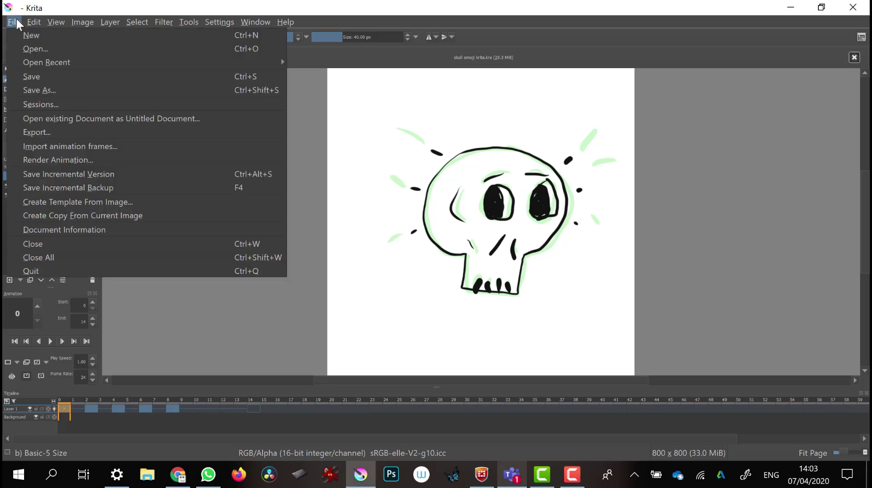
{"action": "left_click", "coordinate": [50, 159]}
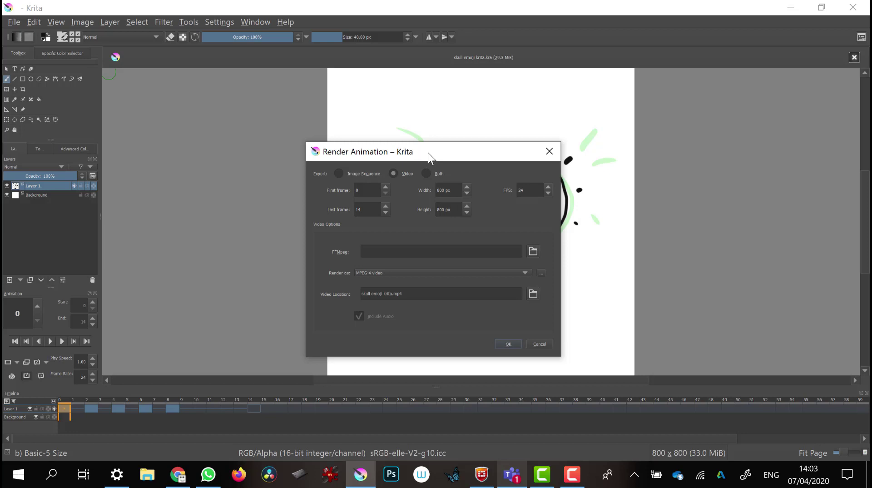
{"action": "left_click_drag", "start_coordinate": [428, 152], "coordinate": [264, 91]}
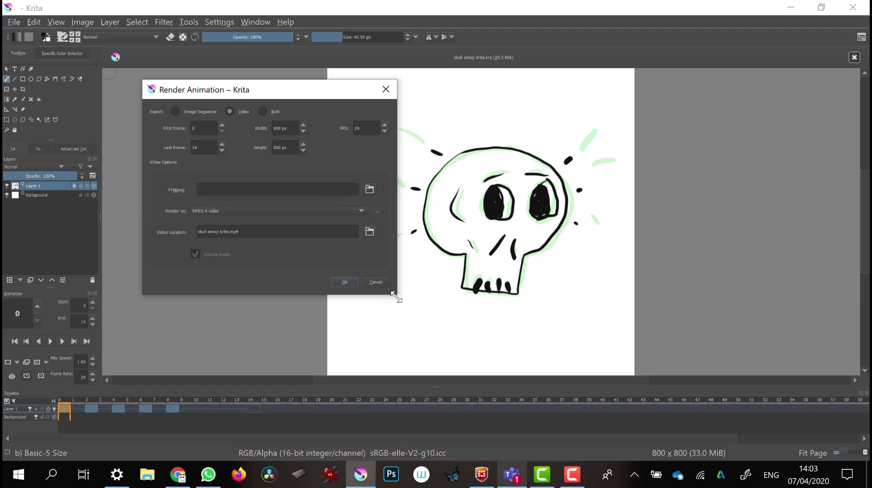
{"action": "left_click_drag", "start_coordinate": [397, 298], "coordinate": [533, 380]}
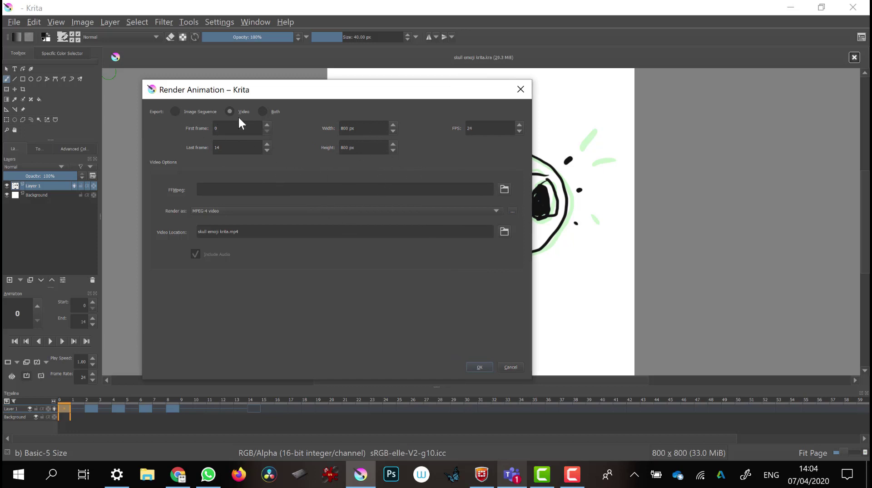
{"action": "left_click", "coordinate": [175, 112]}
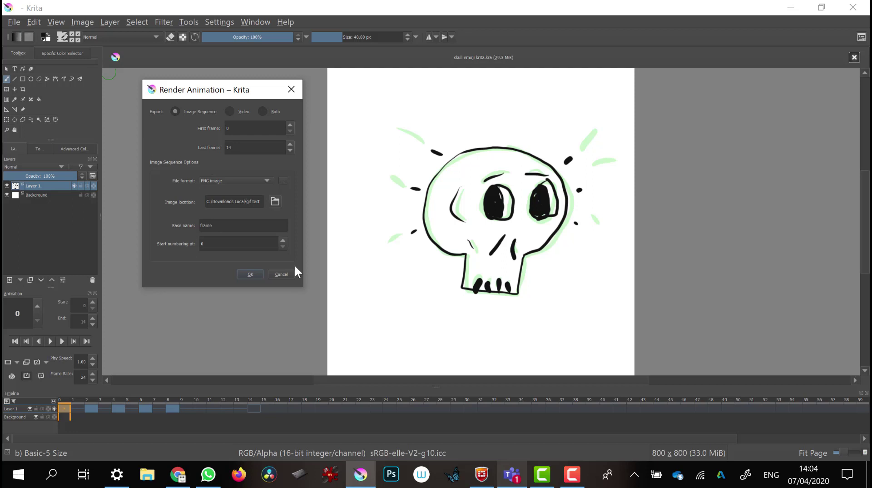
{"action": "left_click", "coordinate": [257, 180]}
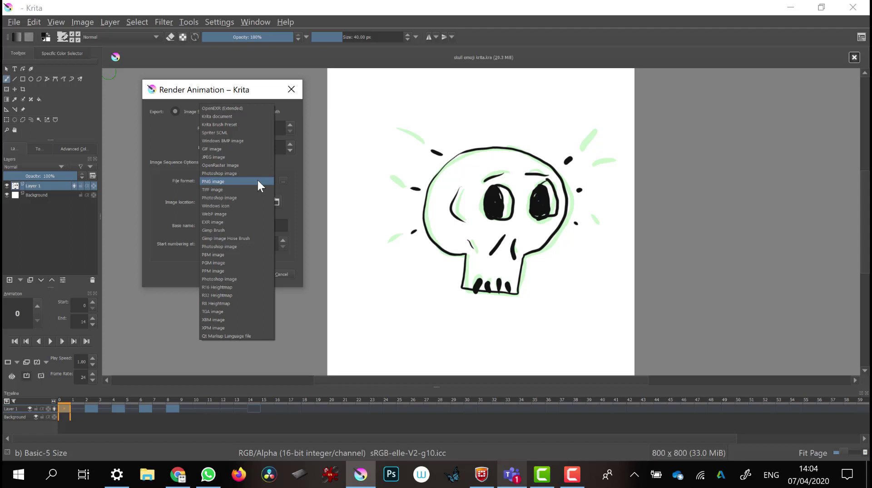
{"action": "left_click", "coordinate": [258, 182]}
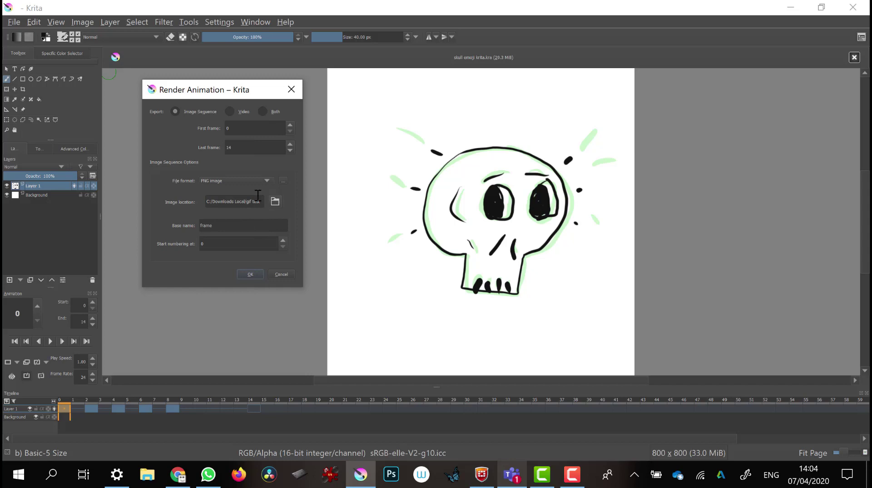
Step: Set the image sequence's export location to the Krita Animated Gif folder inside Downloads Local
{"action": "left_click", "coordinate": [275, 202]}
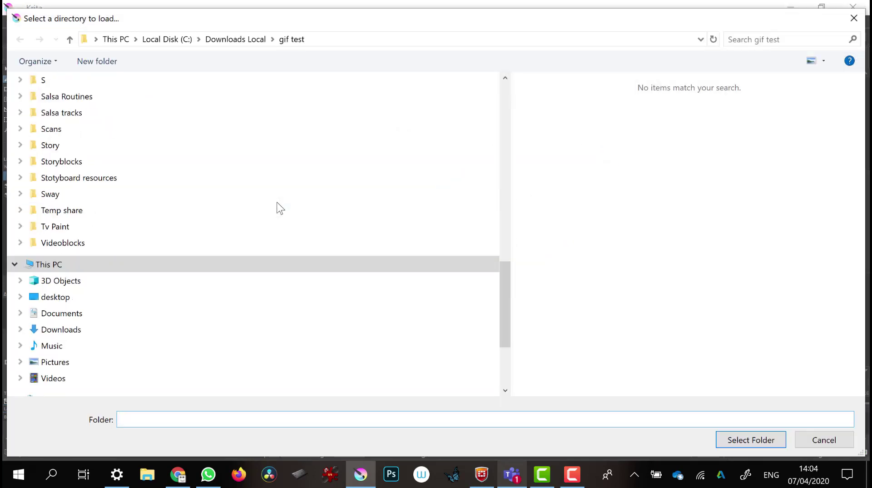
{"action": "mouse_move", "coordinate": [280, 208]}
{"action": "left_mouse_down"}
{"action": "mouse_move", "coordinate": [279, 190]}
{"action": "mouse_move", "coordinate": [280, 217]}
{"action": "left_mouse_up"}
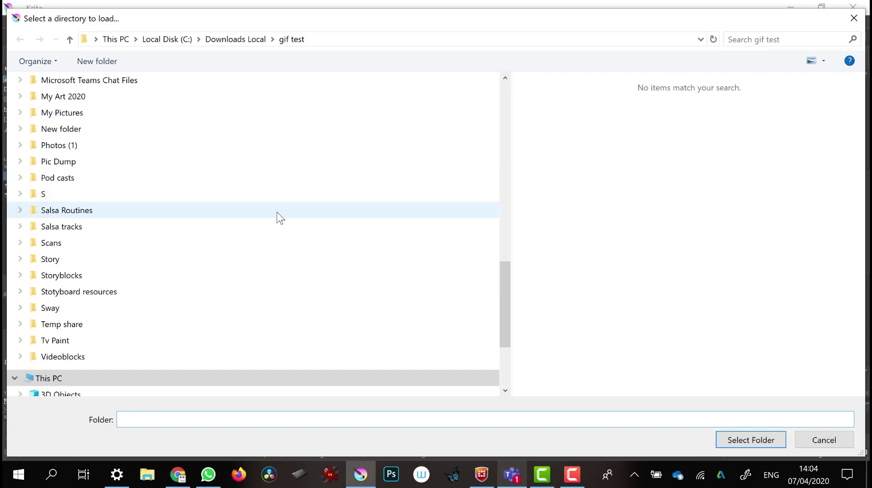
{"action": "left_click_drag", "start_coordinate": [505, 288], "coordinate": [503, 80]}
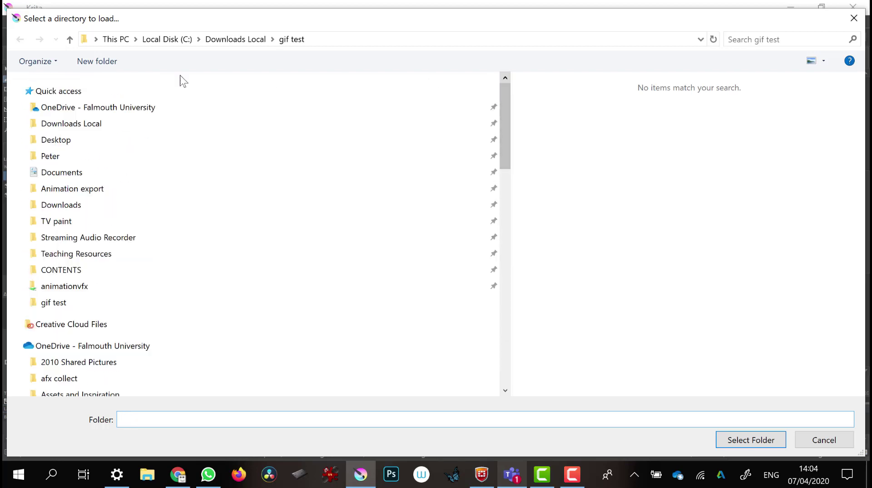
{"action": "left_click", "coordinate": [52, 127]}
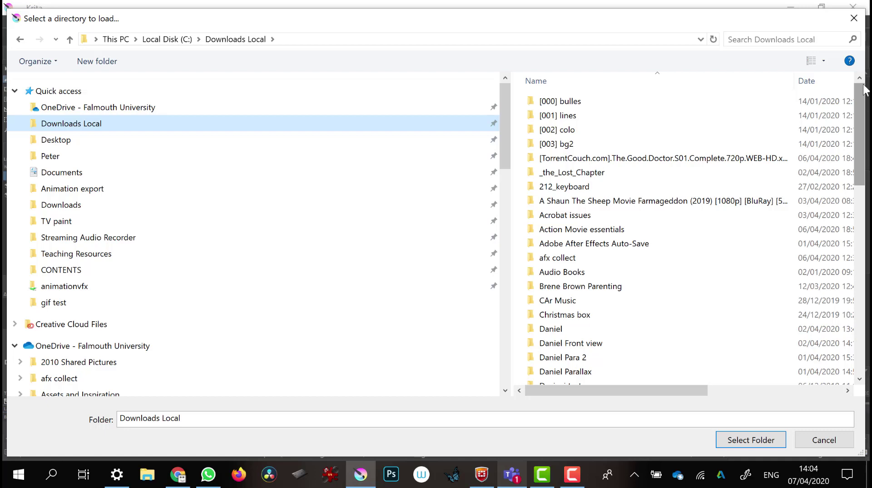
{"action": "left_click_drag", "start_coordinate": [865, 89], "coordinate": [863, 90]}
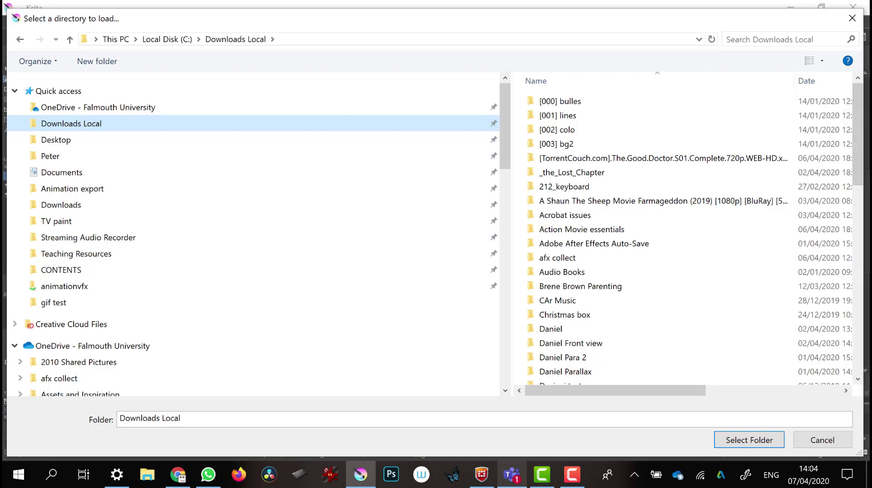
{"action": "scroll", "coordinate": [720, 123], "scroll_direction": "down", "scroll_amount": 4}
{"action": "scroll", "coordinate": [720, 137], "scroll_direction": "down", "scroll_amount": 4}
{"action": "scroll", "coordinate": [720, 136], "scroll_direction": "down", "scroll_amount": 1}
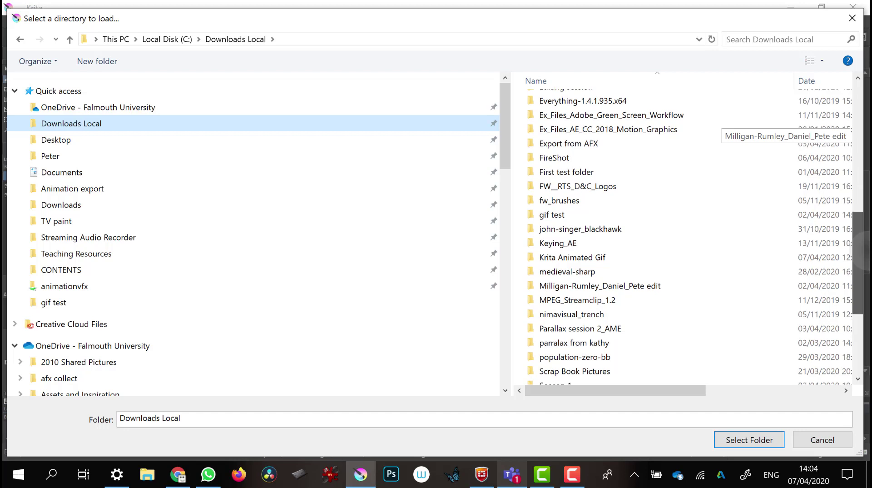
{"action": "left_click", "coordinate": [572, 253]}
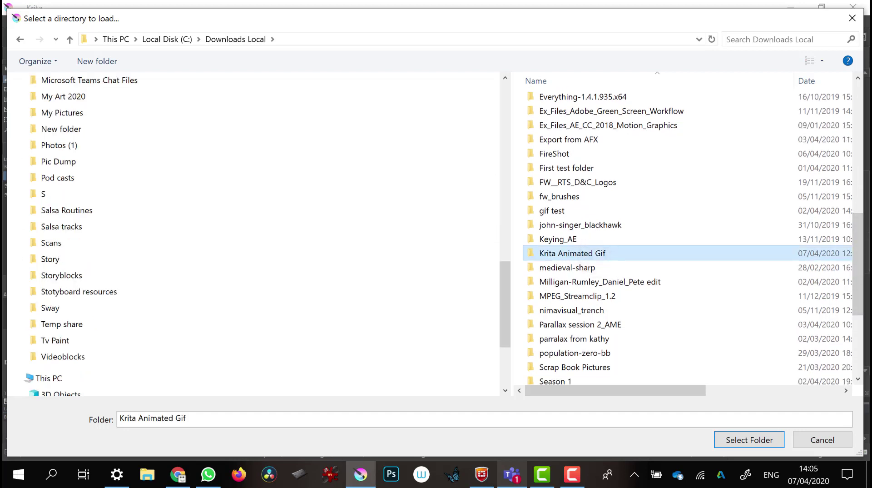
{"action": "key", "text": "Return"}
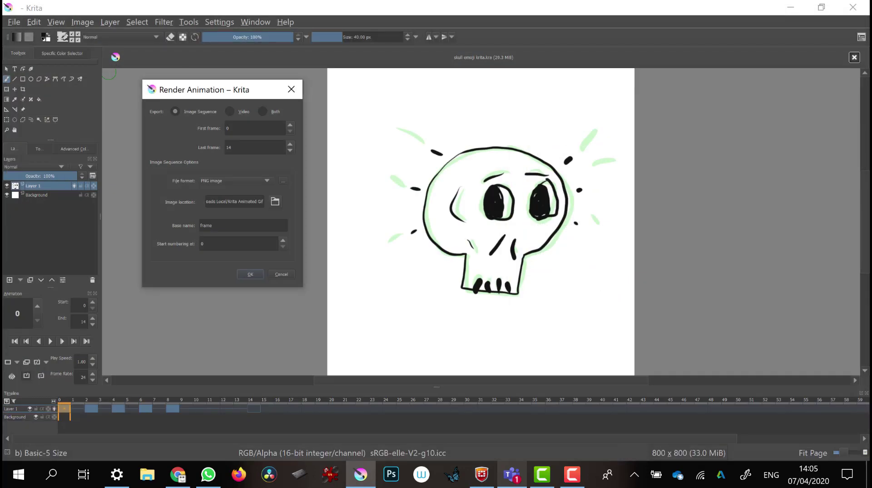
Step: Change the image sequence's file format to GIF image and render frames 0 to 14
{"action": "key", "text": "alt+Down"}
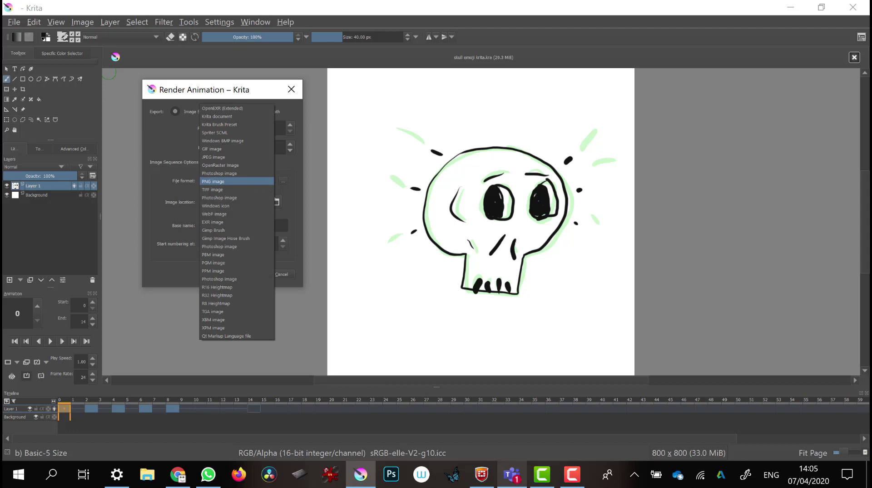
{"action": "left_click", "coordinate": [212, 148]}
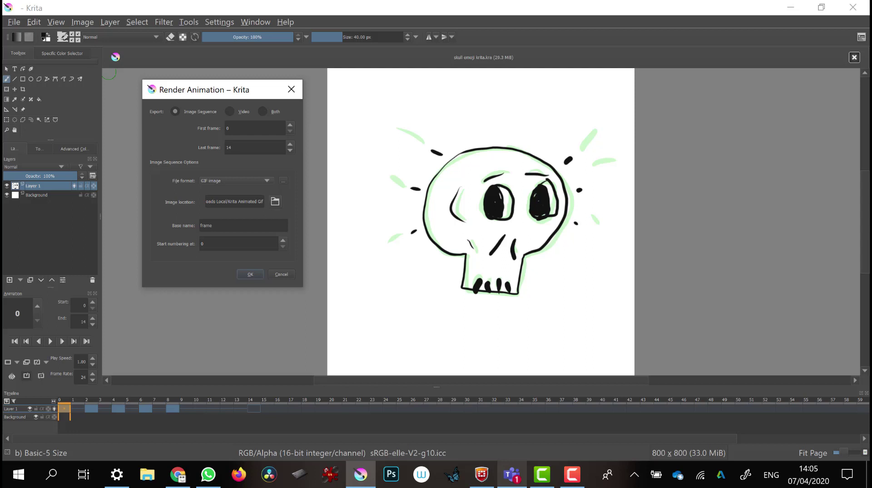
{"action": "key", "text": "Return"}
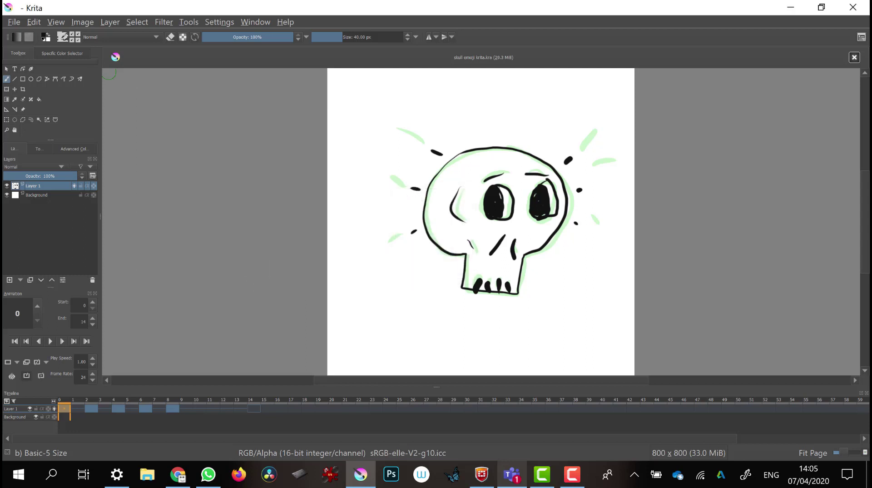
Step: Switch to File Explorer and open the Krita Animated Gif folder in Downloads Local to view the rendered frames
{"action": "left_click", "coordinate": [147, 474]}
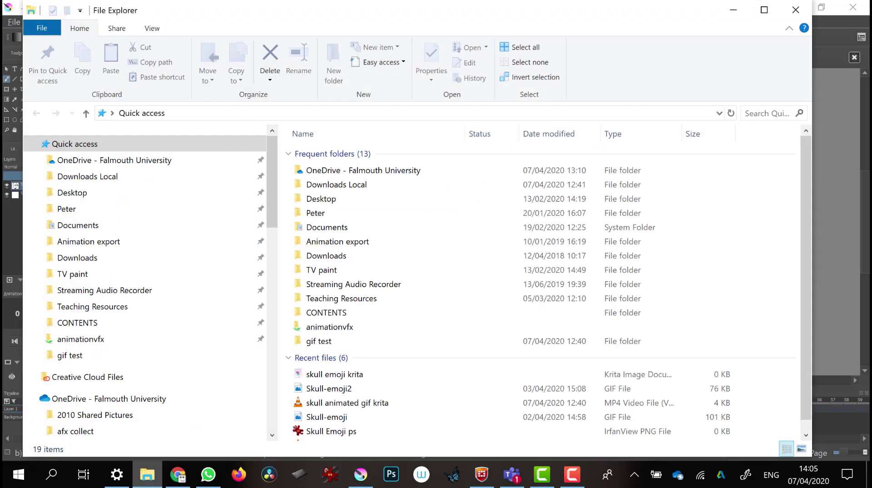
{"action": "scroll", "coordinate": [146, 282], "scroll_direction": "down", "scroll_amount": 15}
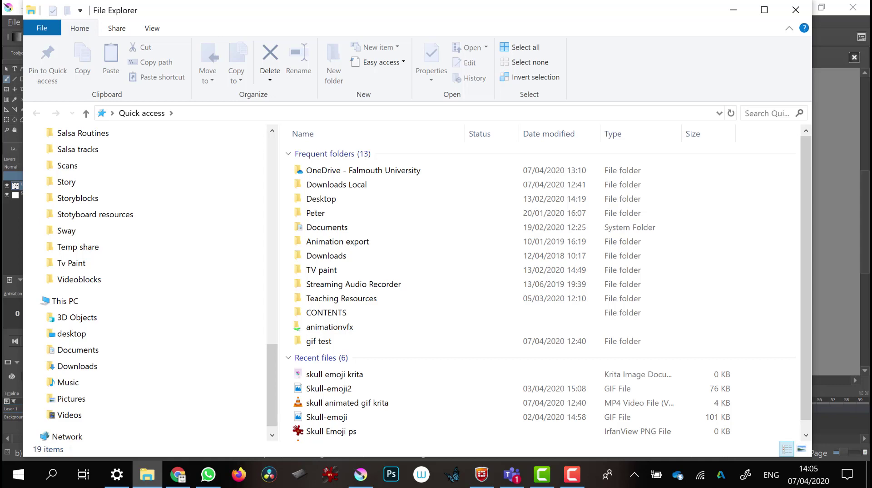
{"action": "scroll", "coordinate": [145, 282], "scroll_direction": "up", "scroll_amount": 15}
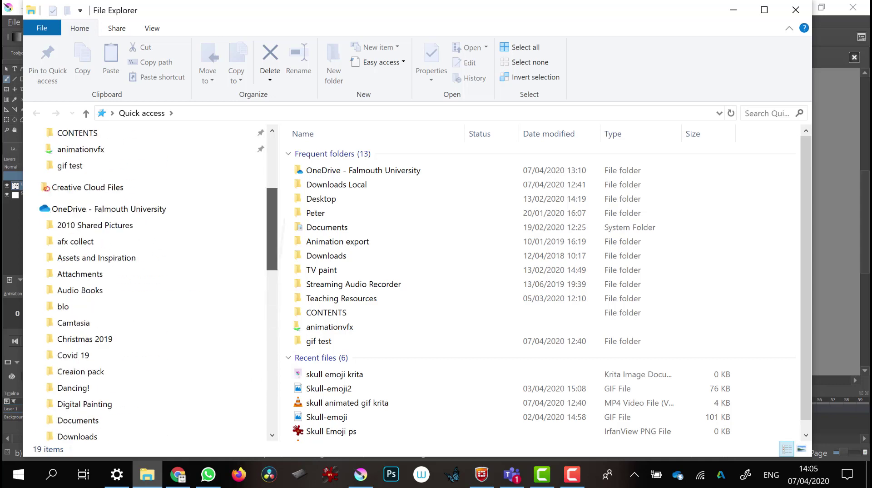
{"action": "left_click", "coordinate": [87, 176]}
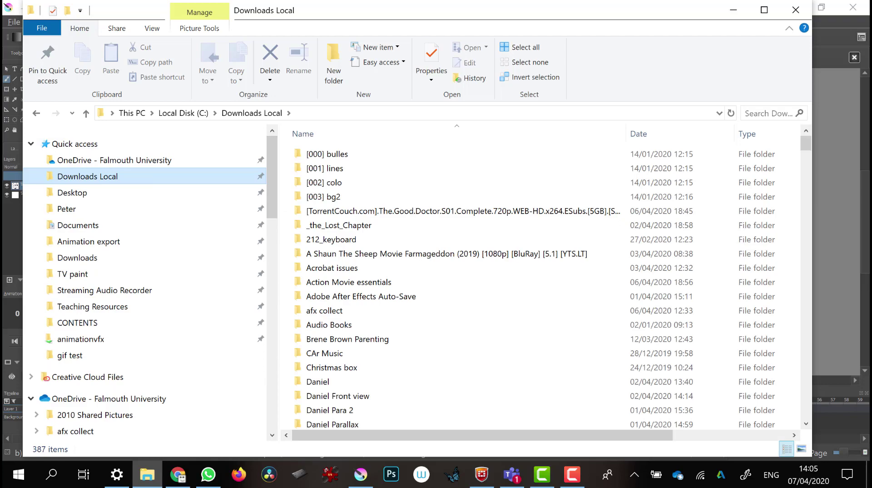
{"action": "left_click_drag", "start_coordinate": [806, 143], "coordinate": [806, 162]}
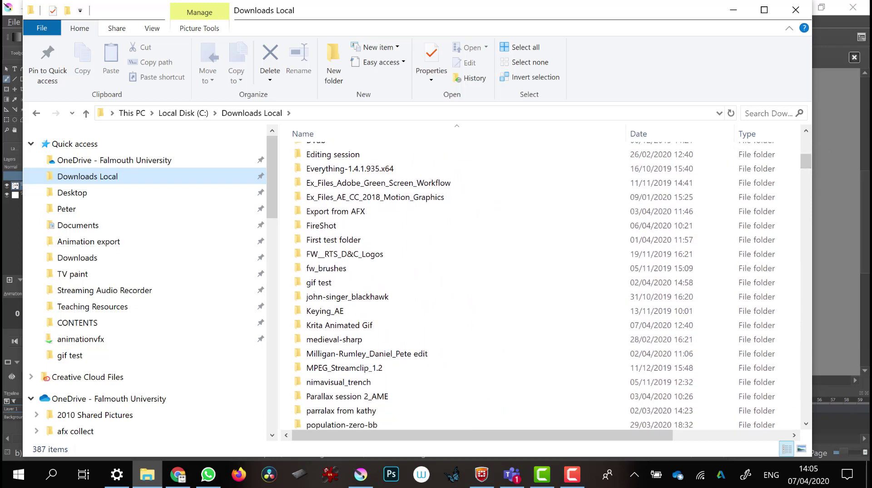
{"action": "left_click", "coordinate": [340, 325]}
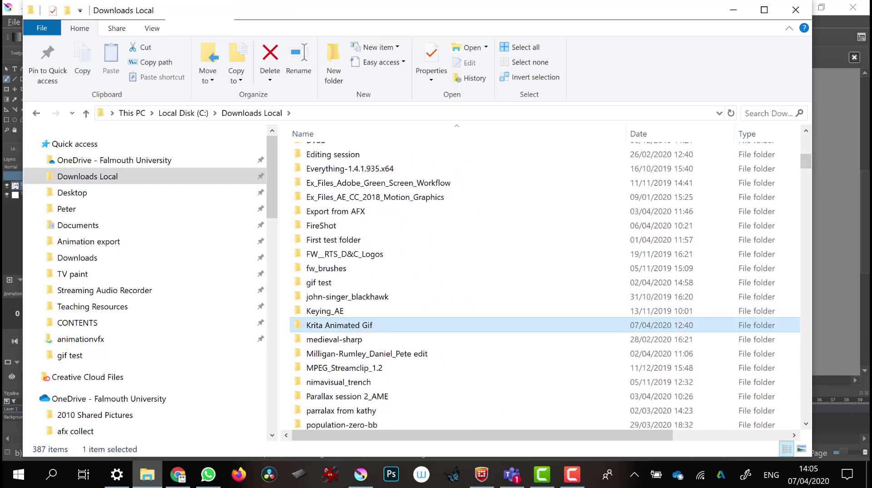
{"action": "key", "text": "Return"}
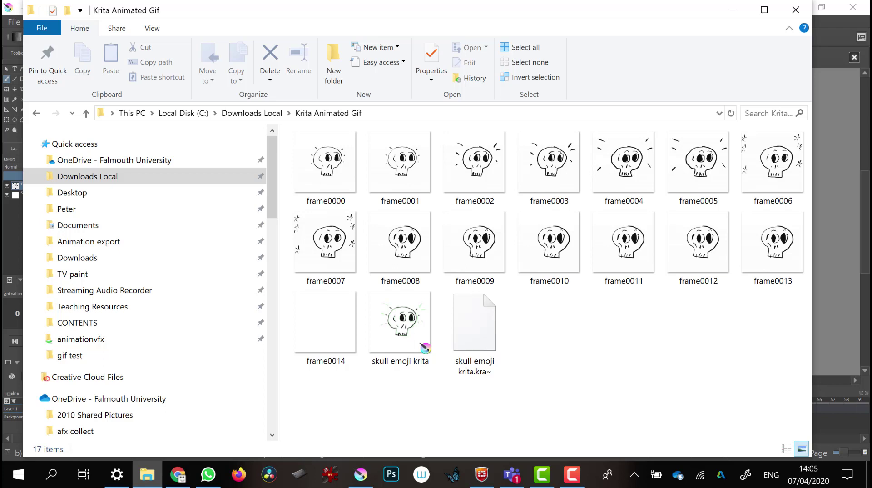
Step: Check the last frame and the skull emoji krita file in the folder, and close the window to return to Krita
{"action": "left_click", "coordinate": [314, 334]}
{"action": "key", "text": "Right"}
{"action": "key", "text": "shift+F10"}
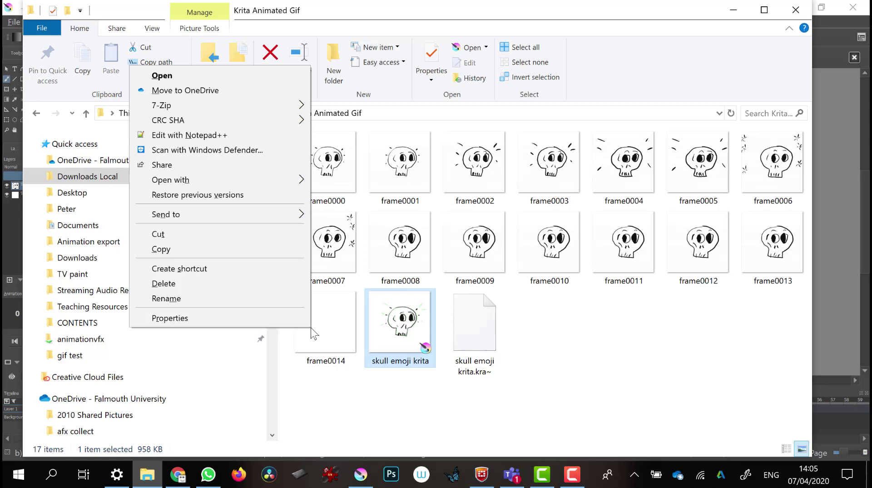
{"action": "left_click", "coordinate": [794, 9]}
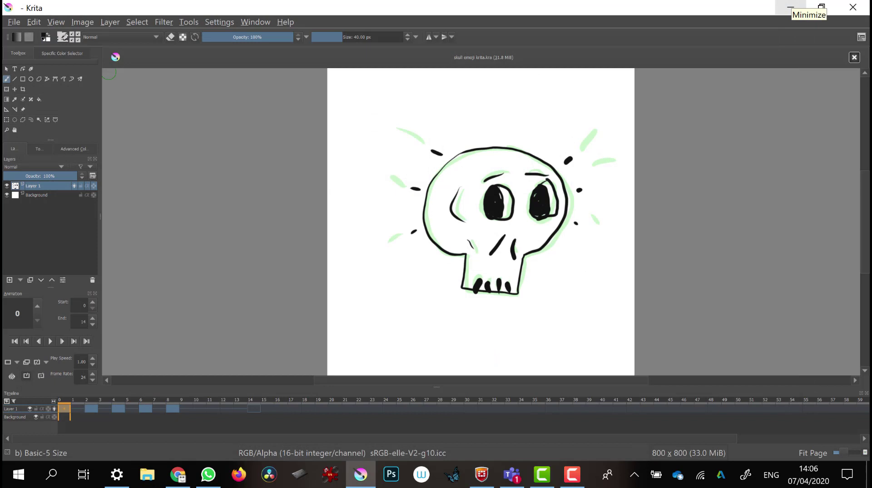
Step: Open the Render Animation settings, switch the export to video and choose GIF image as the render format
{"action": "left_click", "coordinate": [14, 21]}
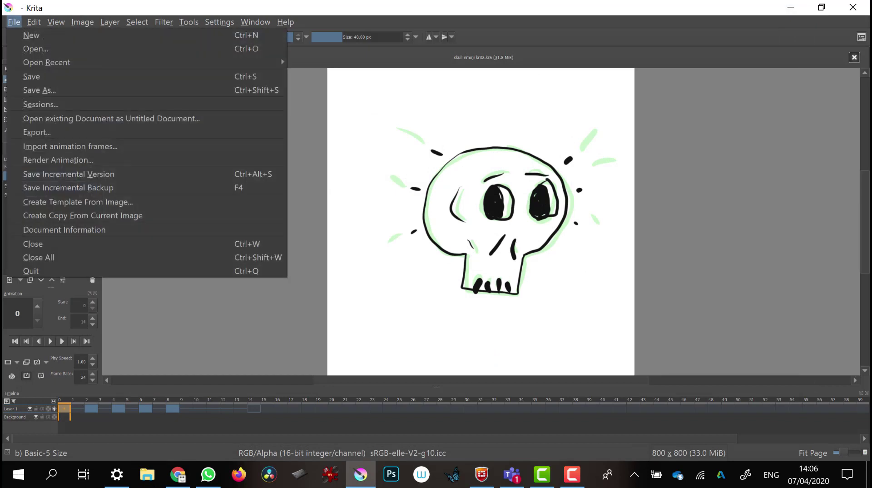
{"action": "left_click", "coordinate": [58, 160]}
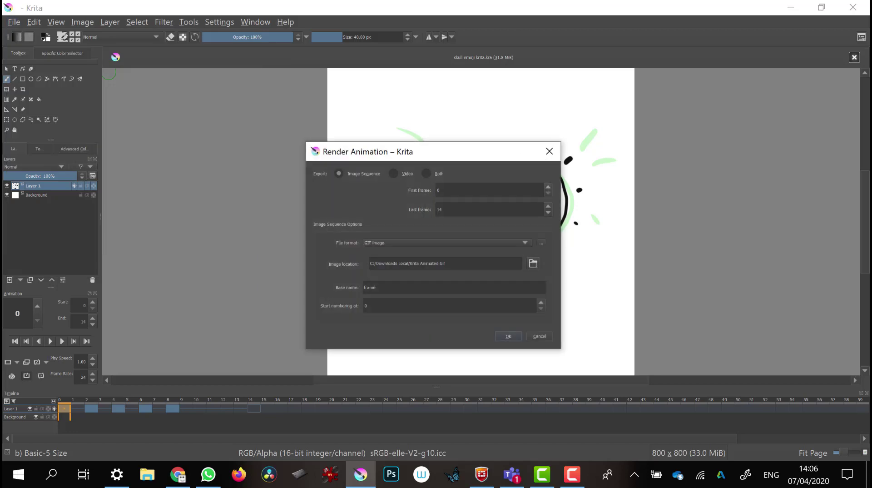
{"action": "left_click", "coordinate": [393, 173]}
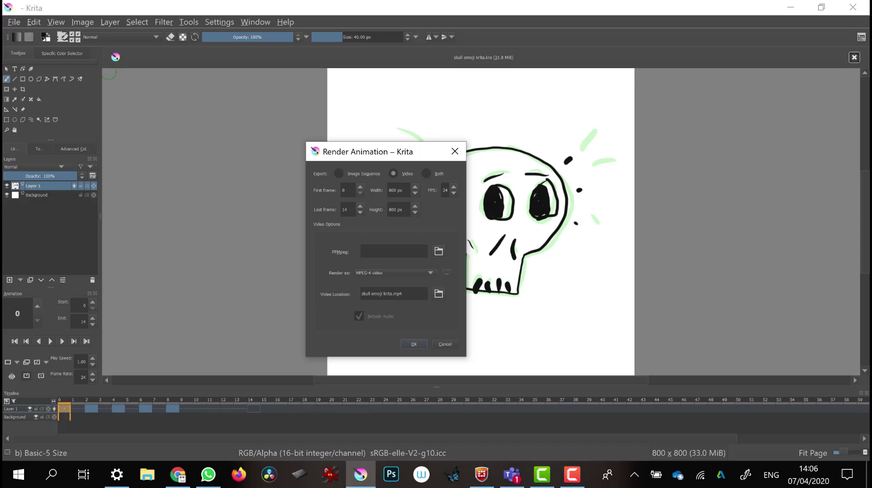
{"action": "left_click", "coordinate": [409, 273]}
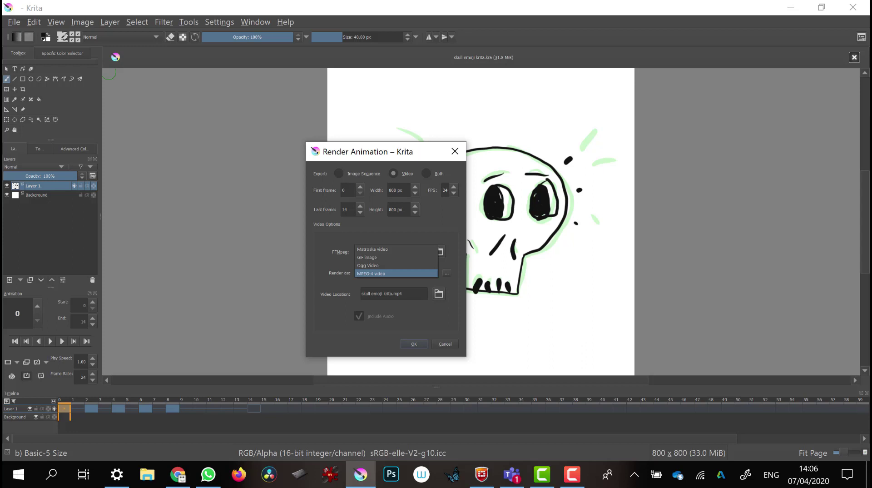
{"action": "left_click", "coordinate": [367, 257]}
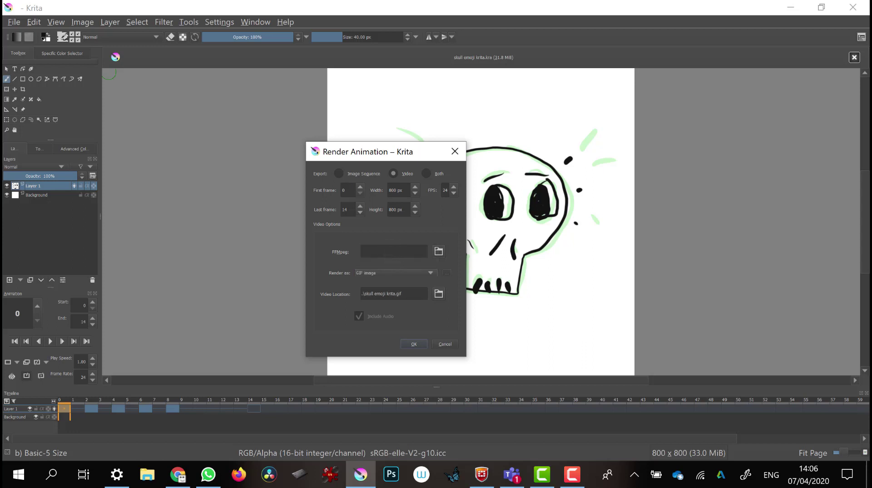
Step: Try to render the animation as a GIF video without an FFmpeg location, and close the render settings
{"action": "key", "text": "alt+Down"}
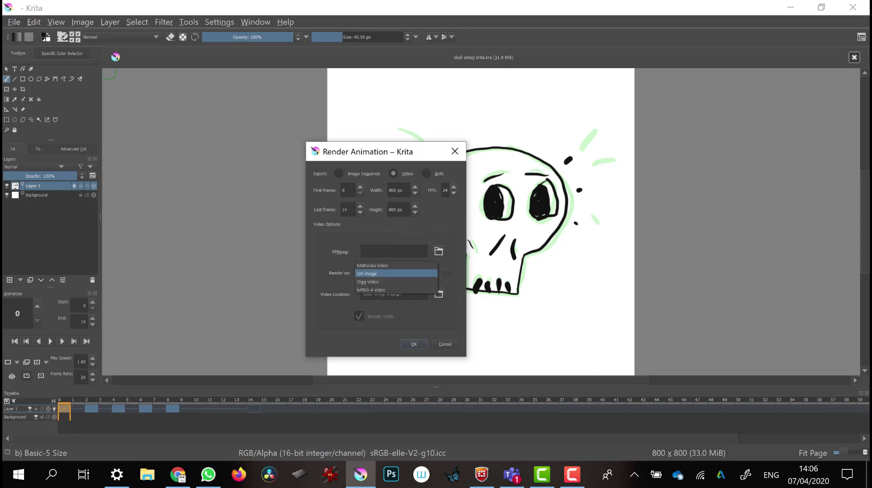
{"action": "key", "text": "Return"}
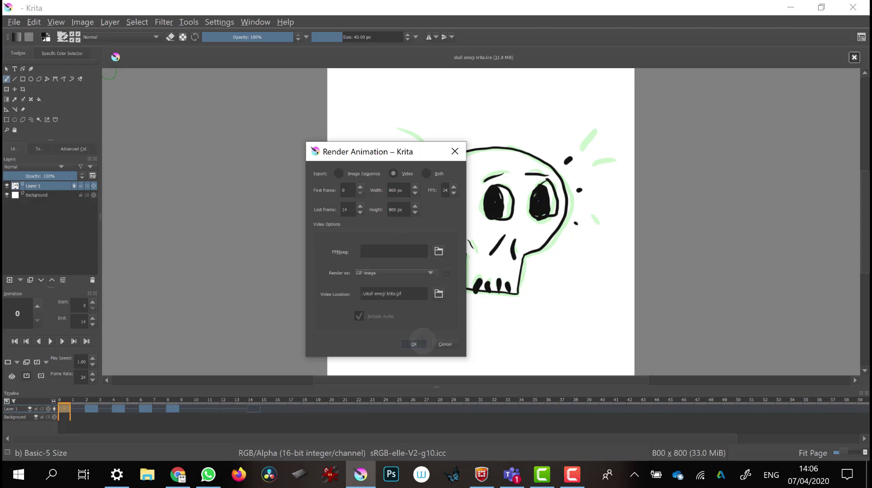
{"action": "key", "text": "Return"}
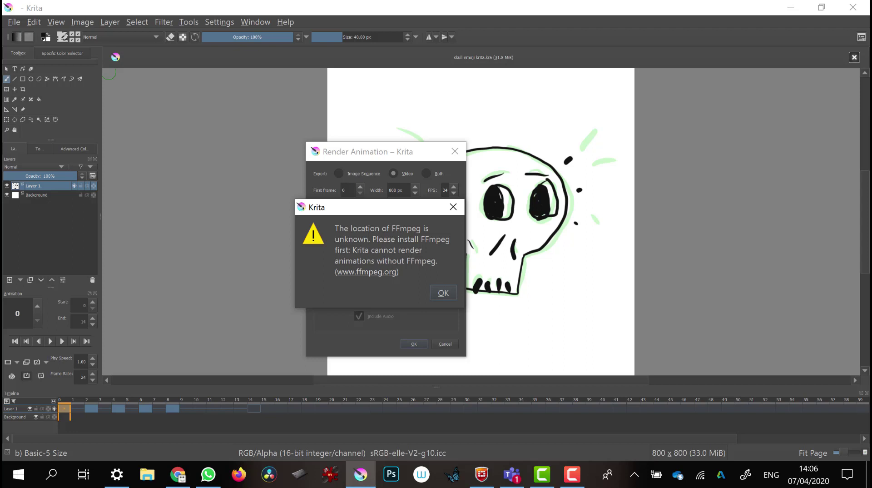
{"action": "key", "text": "Return"}
{"action": "key", "text": "Escape"}
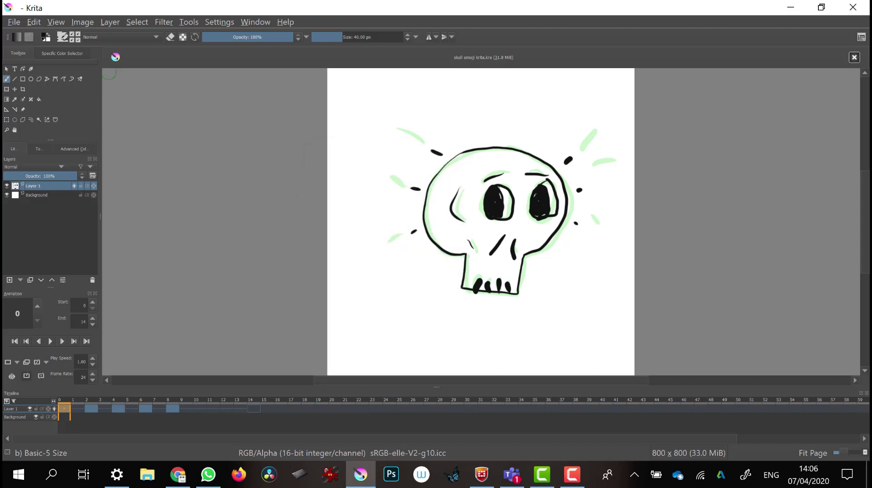
Step: Switch to Chrome and search Google for "krita ffmpeg"
{"action": "key", "text": "alt+Tab"}
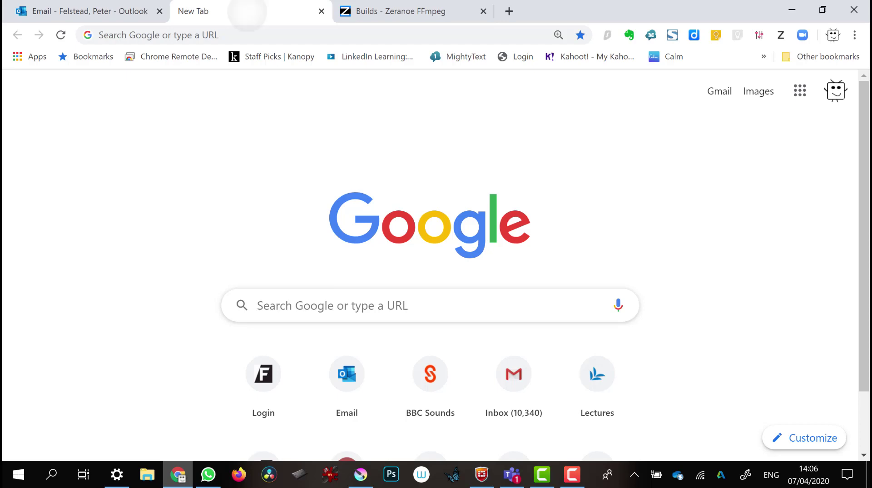
{"action": "left_click", "coordinate": [318, 305]}
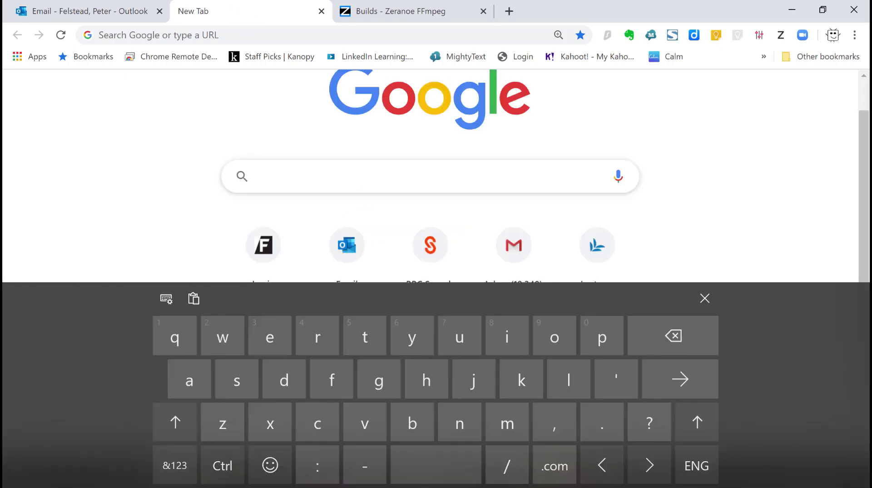
{"action": "type", "text": "k"}
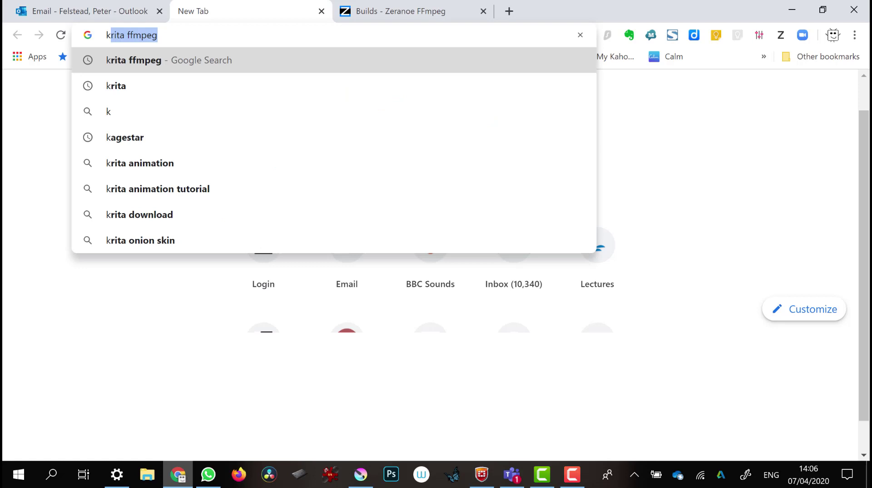
{"action": "left_click", "coordinate": [158, 35]}
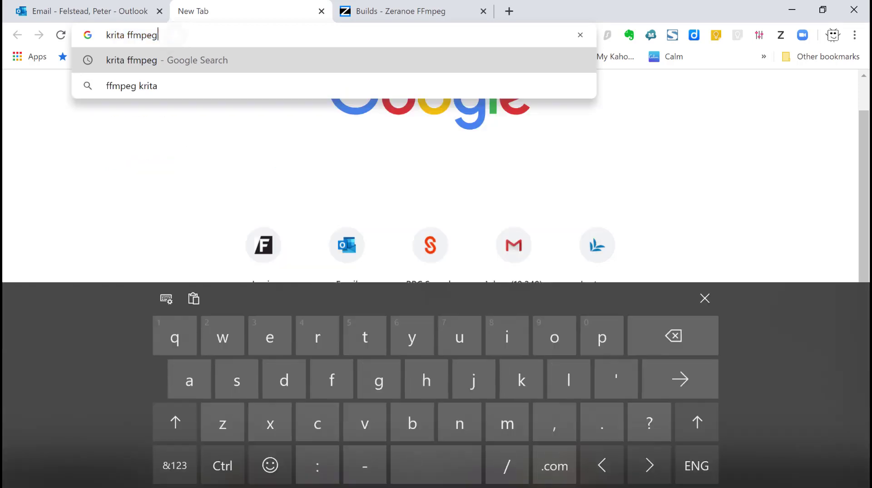
{"action": "left_click", "coordinate": [158, 36]}
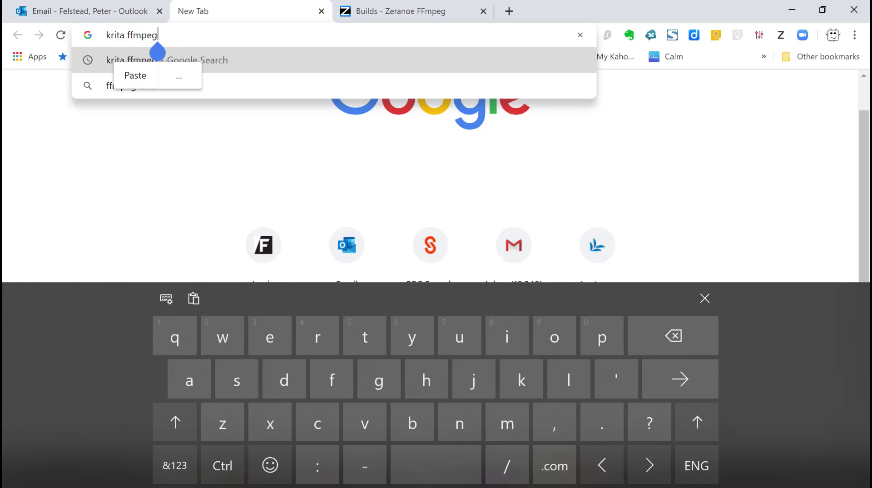
{"action": "key", "text": "Return"}
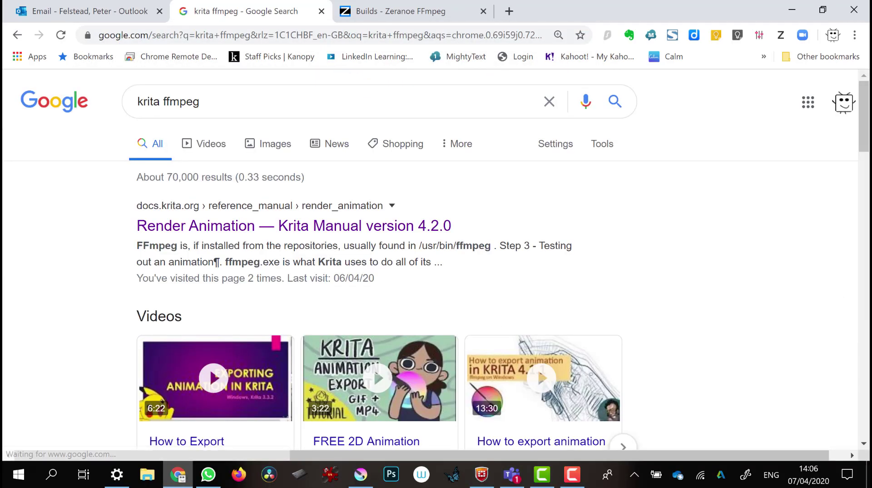
Step: Open the Krita manual's Render Animation page and follow its alternative link for downloading FFmpeg for Windows
{"action": "left_click", "coordinate": [294, 226]}
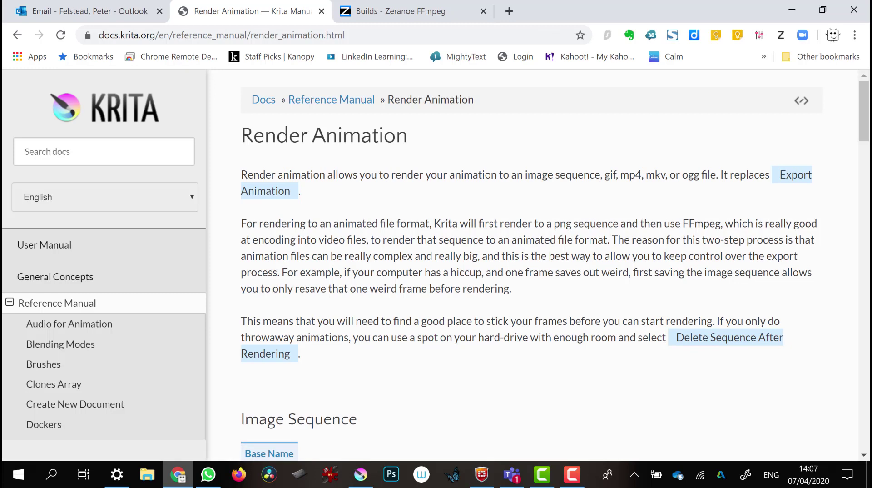
{"action": "scroll", "coordinate": [527, 266], "scroll_direction": "down", "scroll_amount": 3}
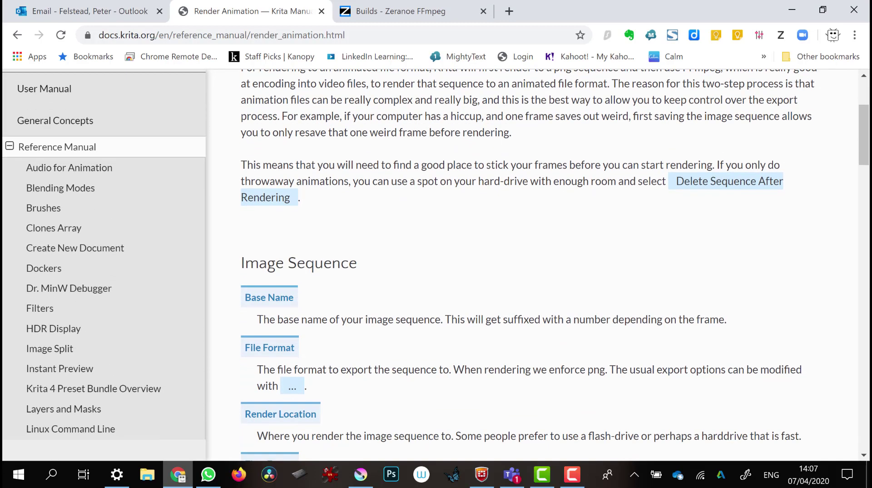
{"action": "scroll", "coordinate": [527, 266], "scroll_direction": "down", "scroll_amount": 10}
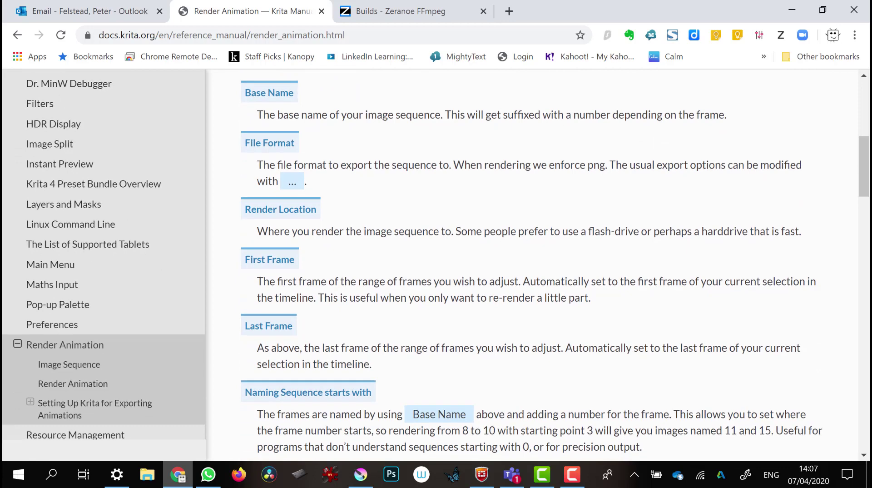
{"action": "scroll", "coordinate": [527, 266], "scroll_direction": "down", "scroll_amount": 5}
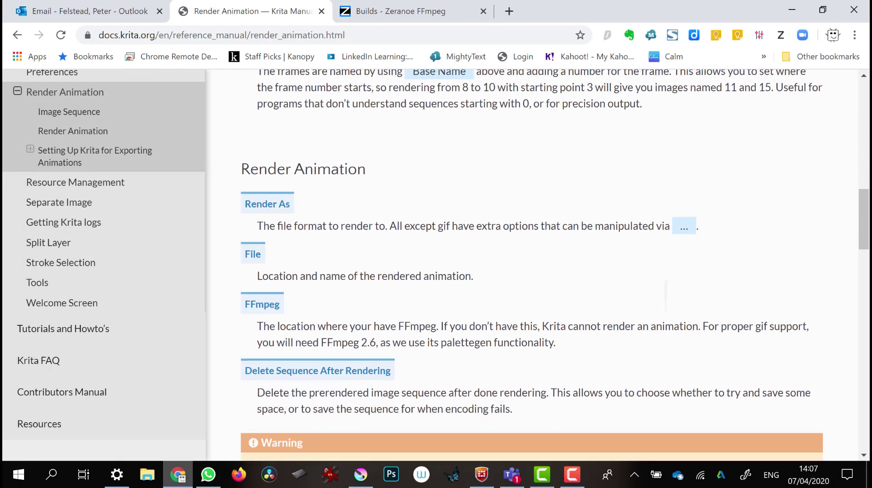
{"action": "scroll", "coordinate": [532, 266], "scroll_direction": "down", "scroll_amount": 6}
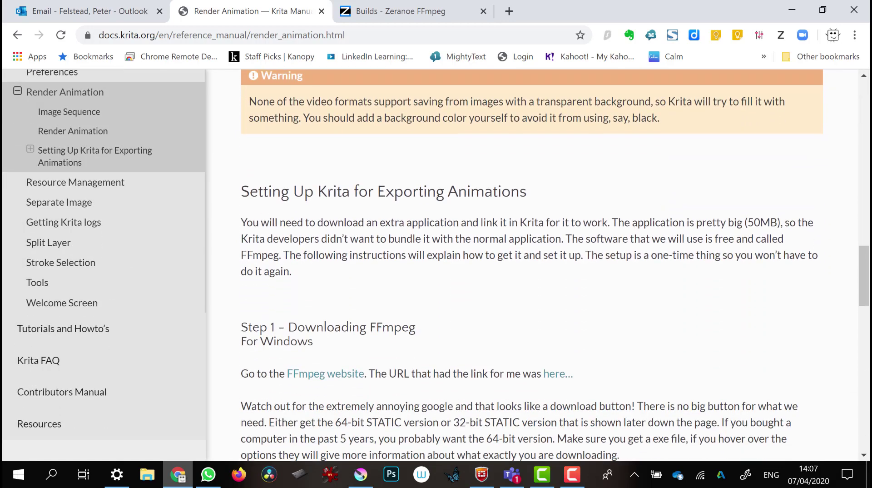
{"action": "scroll", "coordinate": [647, 306], "scroll_direction": "down", "scroll_amount": 1}
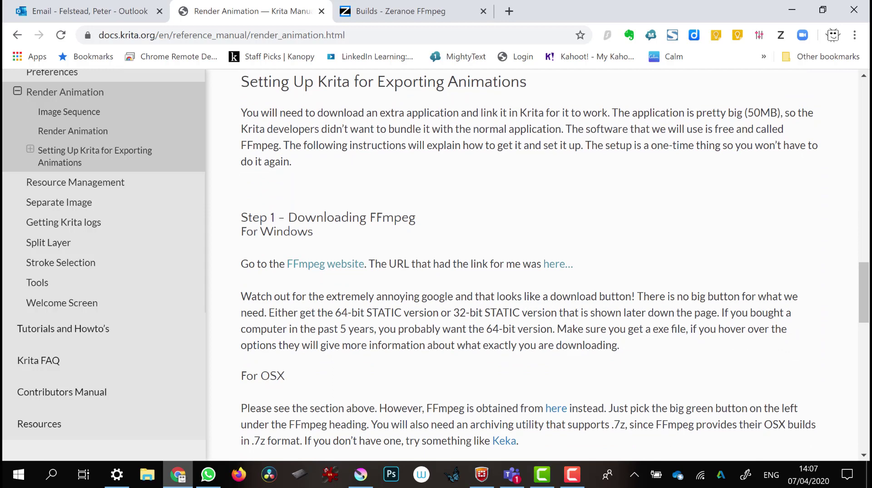
{"action": "left_click", "coordinate": [558, 264]}
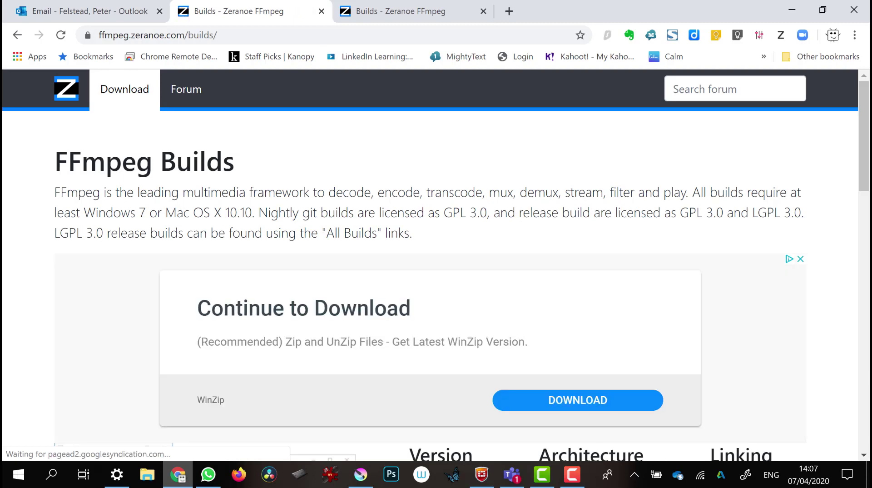
{"action": "scroll", "coordinate": [437, 266], "scroll_direction": "down", "scroll_amount": 5}
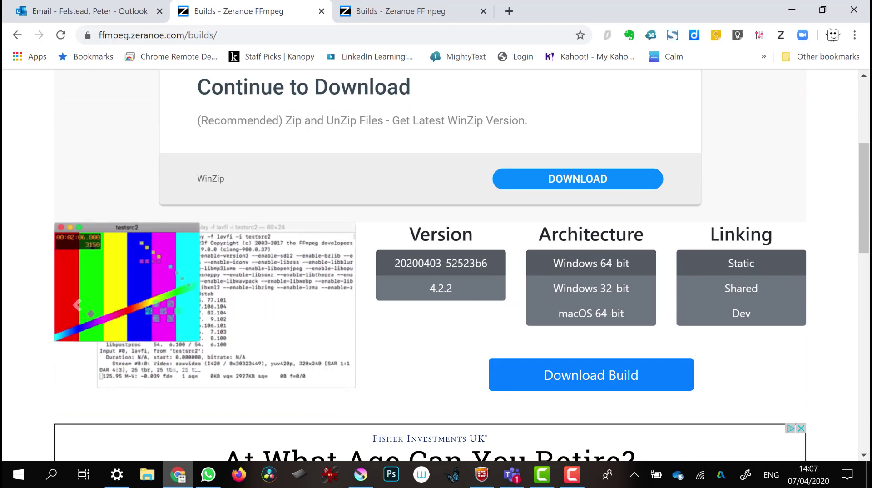
{"action": "left_click", "coordinate": [591, 263]}
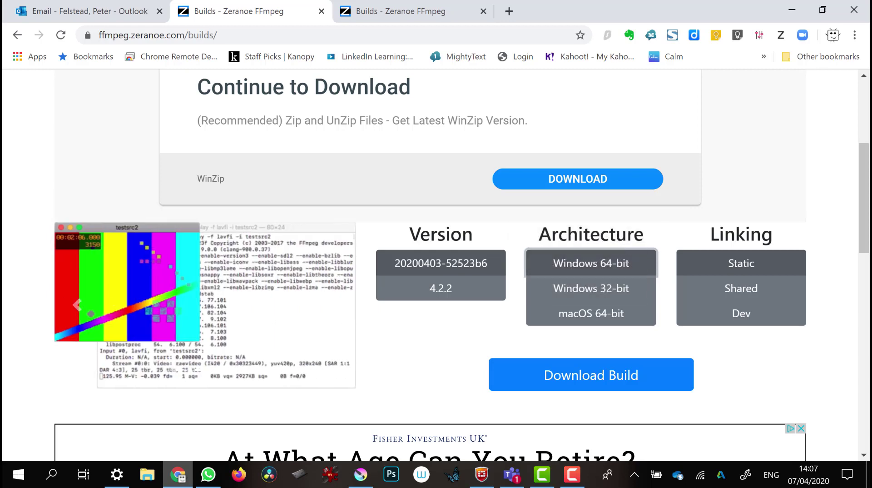
{"action": "left_click", "coordinate": [632, 375]}
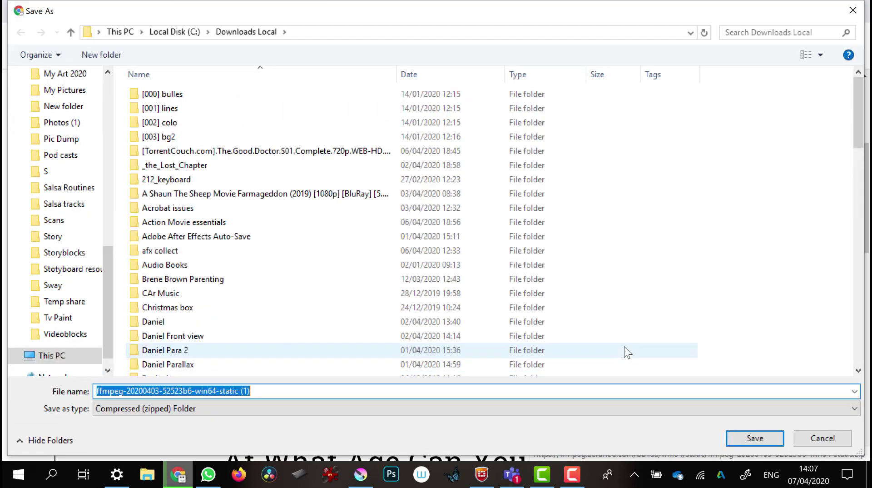
{"action": "mouse_move", "coordinate": [105, 288]}
{"action": "left_mouse_down"}
{"action": "mouse_move", "coordinate": [113, 99]}
{"action": "mouse_move", "coordinate": [247, 42]}
{"action": "left_mouse_up"}
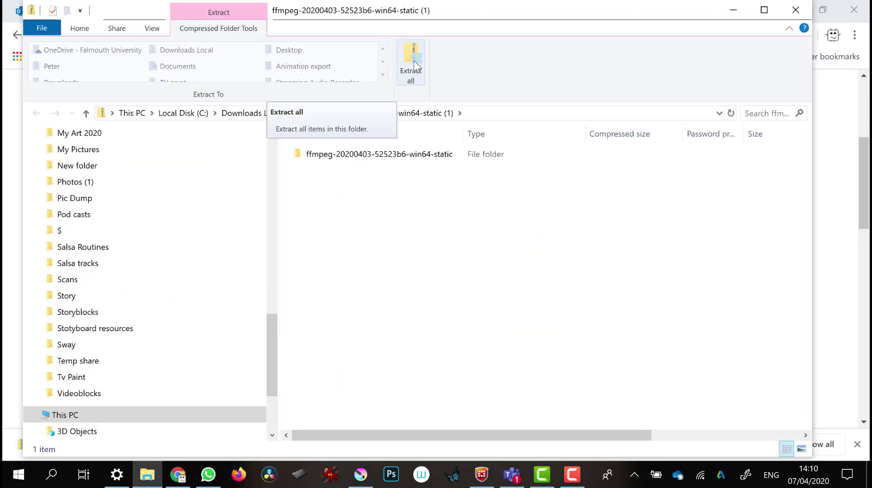
Step: Extract the whole FFmpeg zip into its own folder in Downloads Local, and close the archive window
{"action": "left_click", "coordinate": [413, 61]}
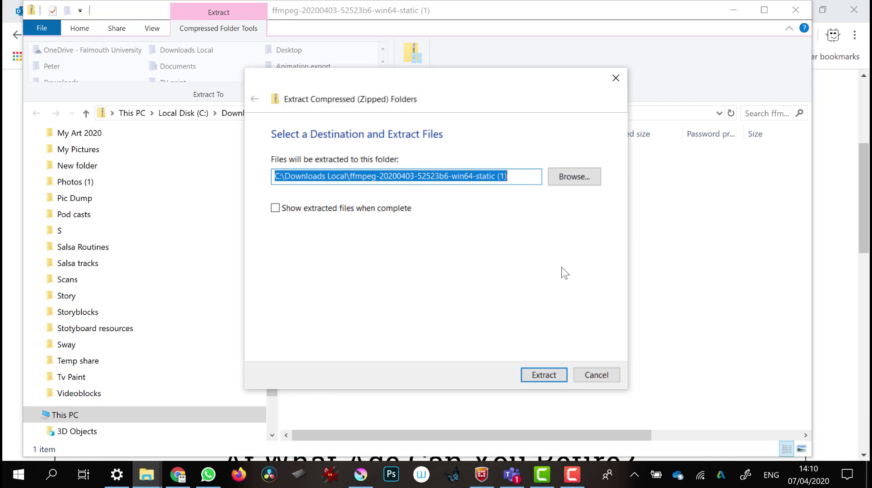
{"action": "left_click", "coordinate": [552, 379]}
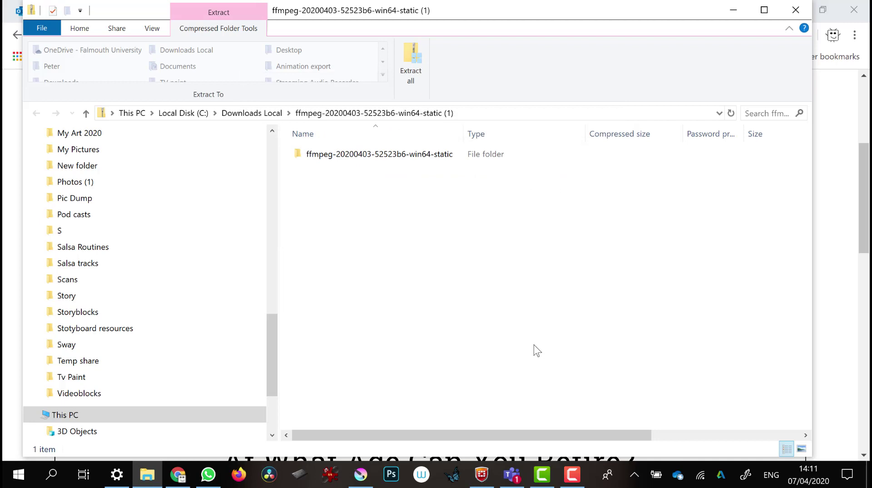
{"action": "left_click_drag", "start_coordinate": [273, 337], "coordinate": [282, 170]}
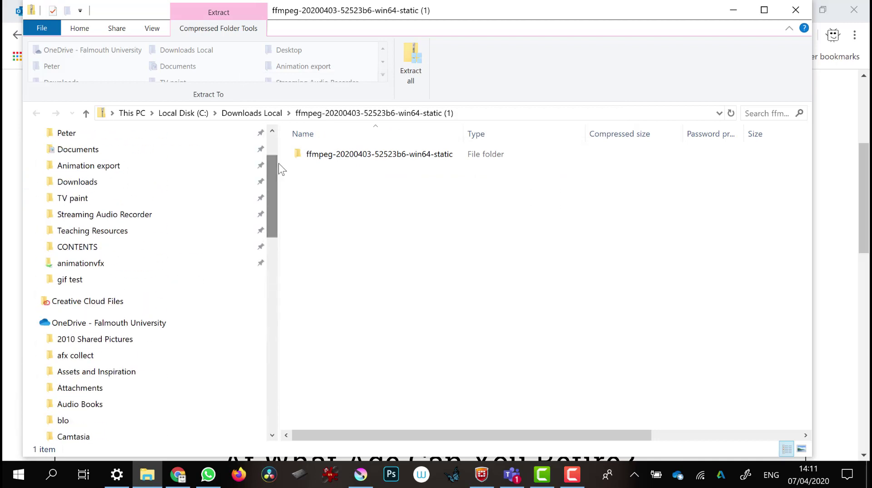
{"action": "left_click", "coordinate": [799, 14]}
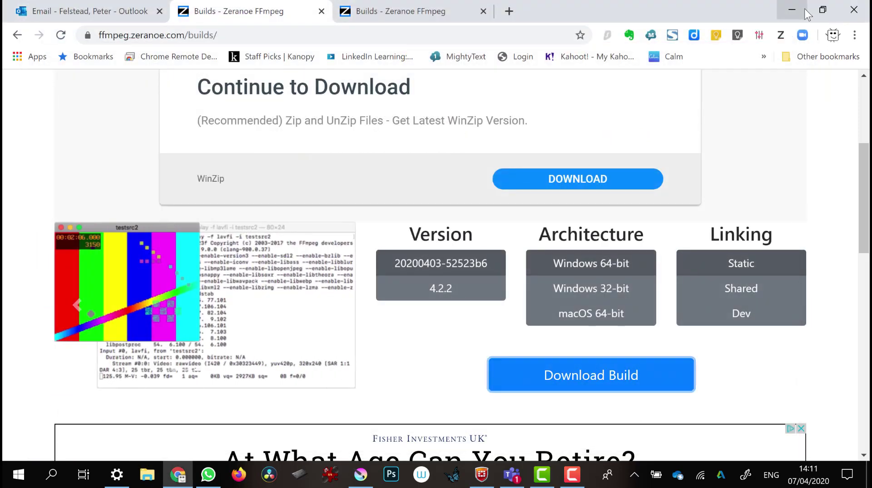
Step: Switch to Krita, open the Render Animation settings and set the export to video
{"action": "left_click", "coordinate": [364, 476]}
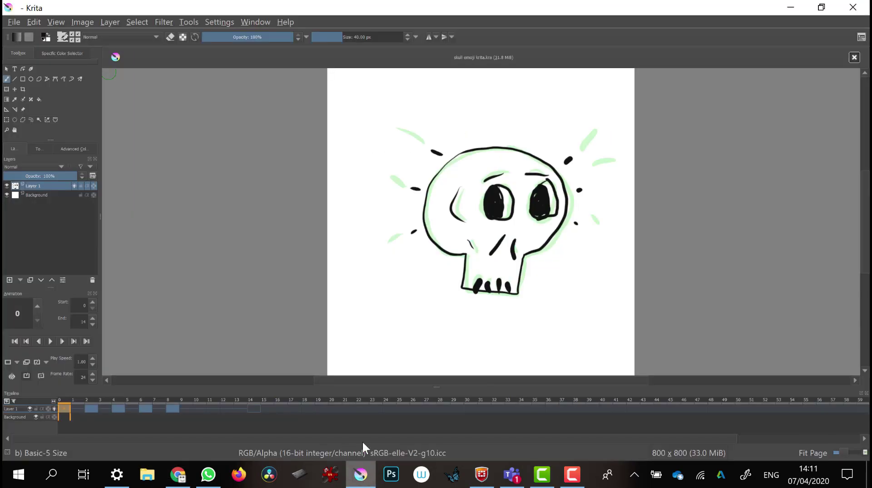
{"action": "left_click", "coordinate": [14, 23]}
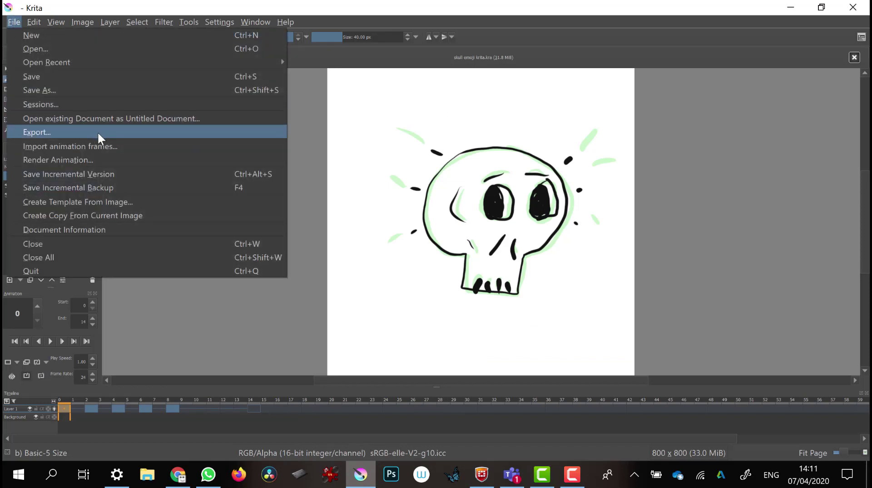
{"action": "left_click", "coordinate": [185, 160]}
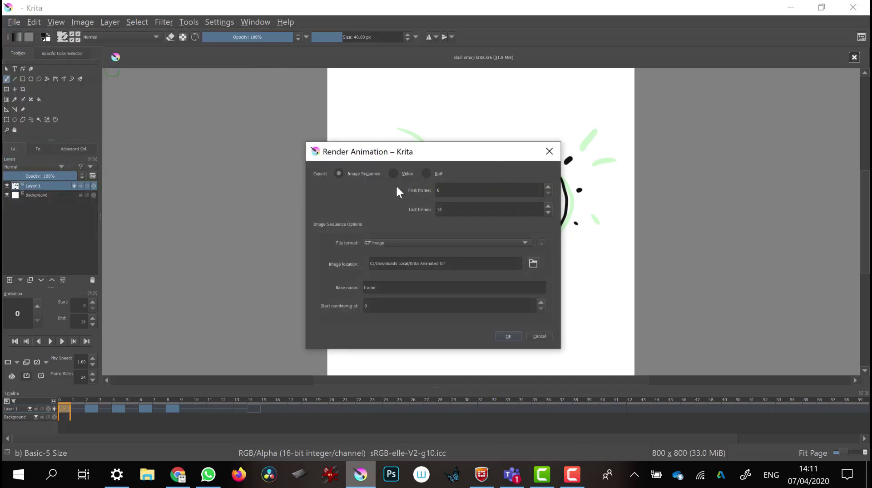
{"action": "left_click", "coordinate": [393, 174]}
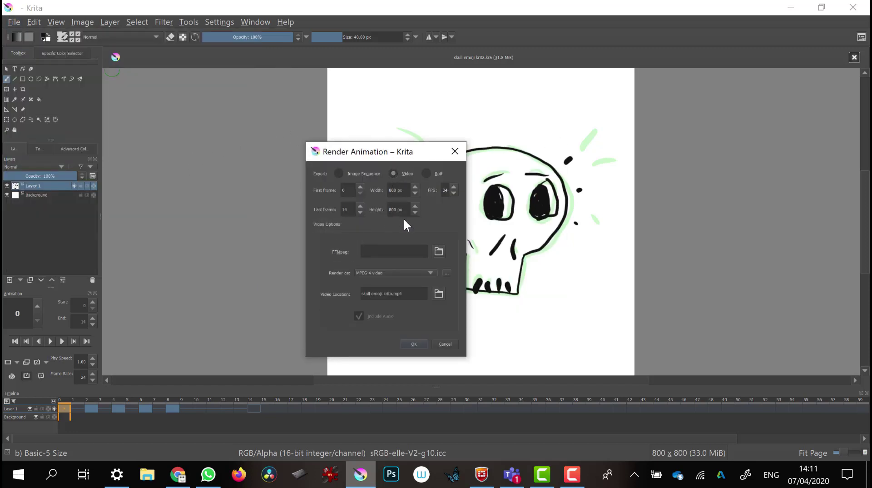
Step: Try the image sequence export with GIF image as the file format, and return the export to video
{"action": "left_click", "coordinate": [340, 172]}
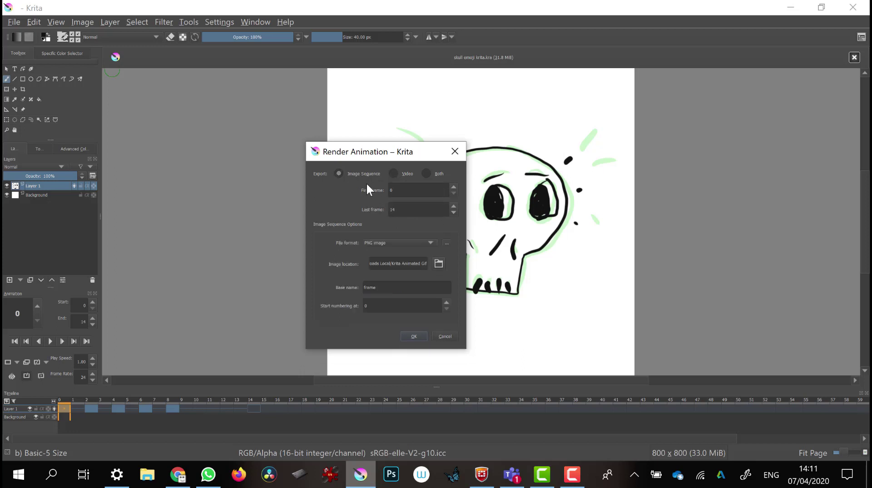
{"action": "left_click", "coordinate": [404, 244]}
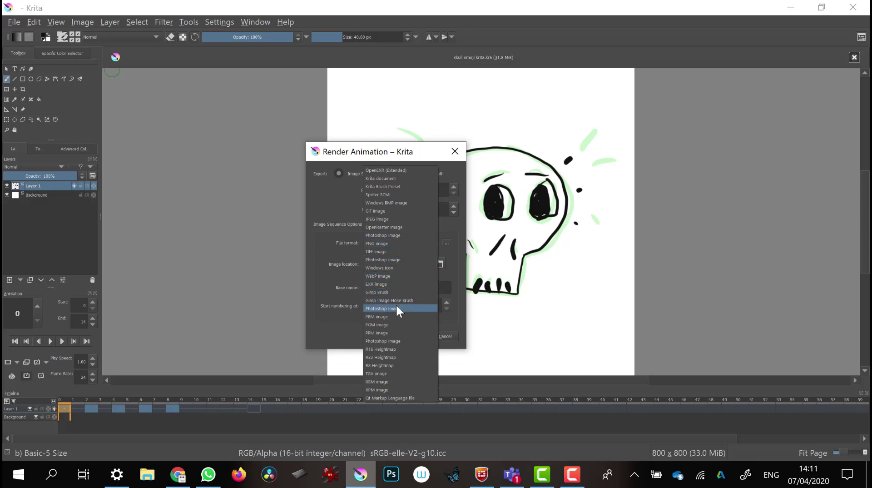
{"action": "left_click", "coordinate": [395, 210]}
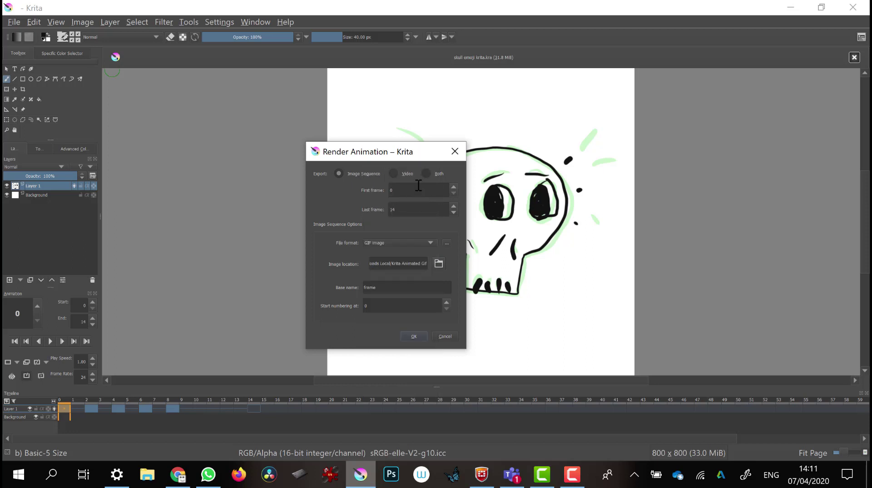
{"action": "left_click", "coordinate": [393, 173]}
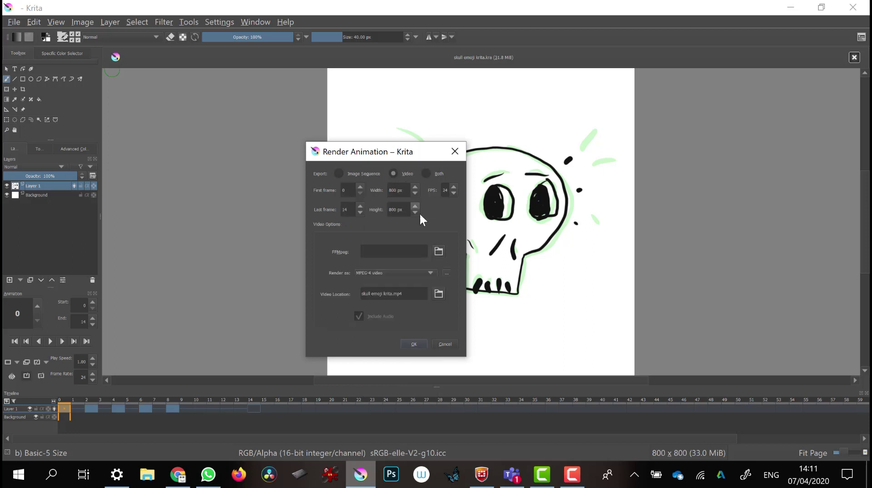
{"action": "left_click", "coordinate": [438, 251]}
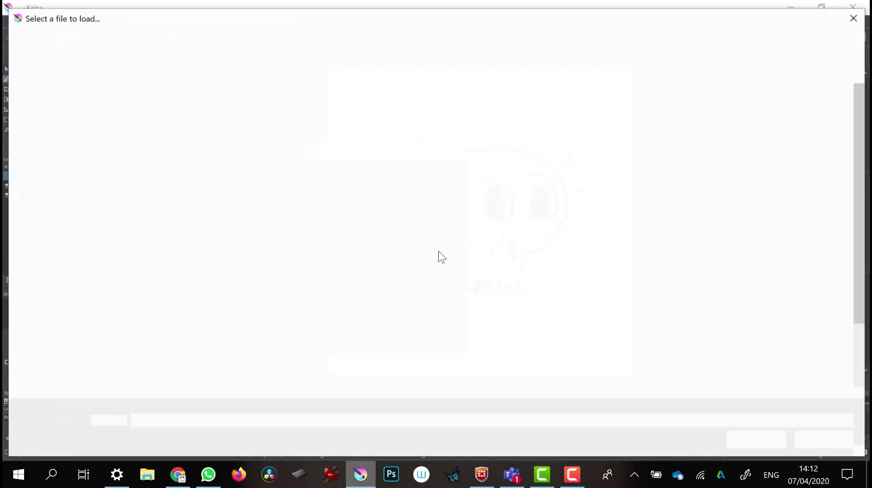
{"action": "left_click_drag", "start_coordinate": [508, 281], "coordinate": [505, 93]}
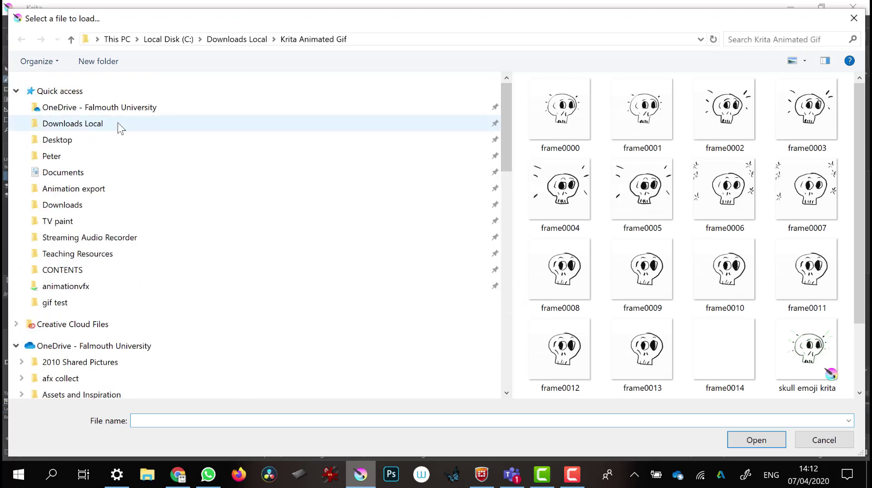
{"action": "left_click", "coordinate": [147, 119]}
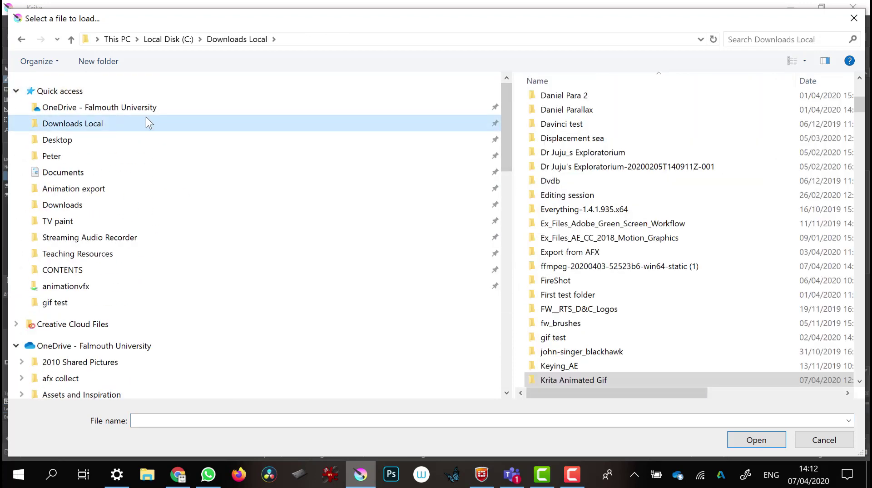
{"action": "left_click", "coordinate": [534, 268]}
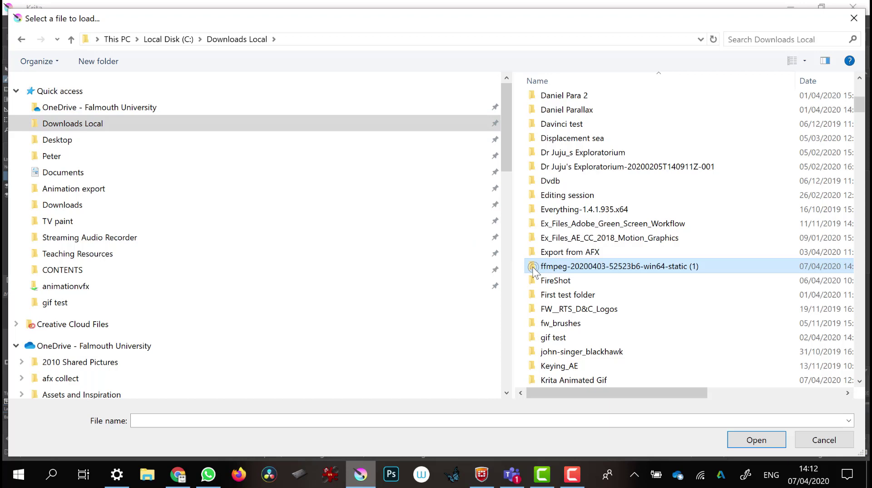
{"action": "double_click", "coordinate": [533, 267]}
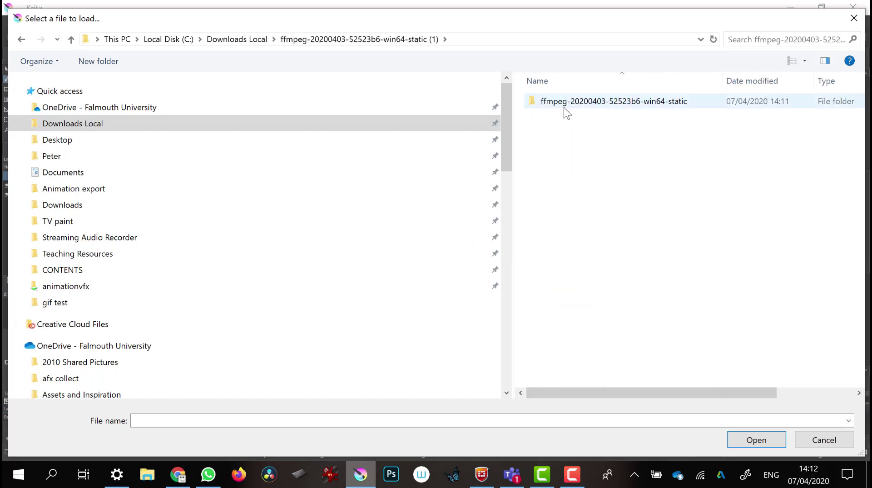
{"action": "double_click", "coordinate": [536, 106]}
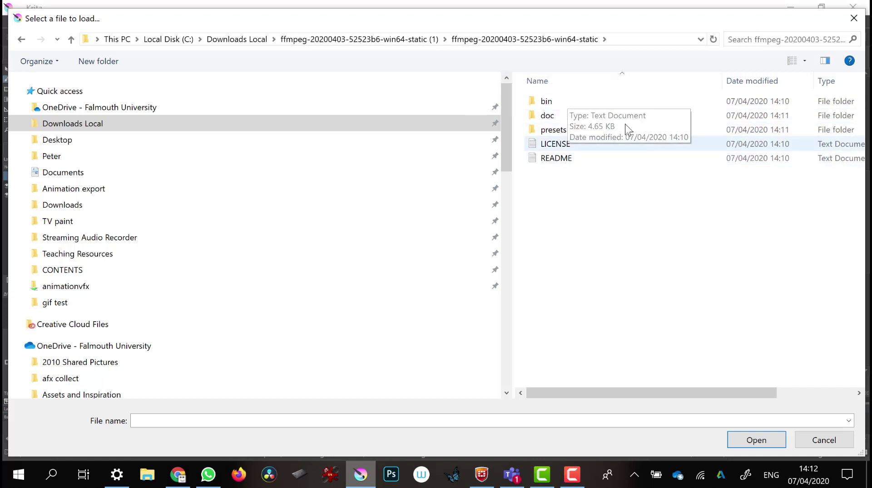
{"action": "double_click", "coordinate": [538, 104]}
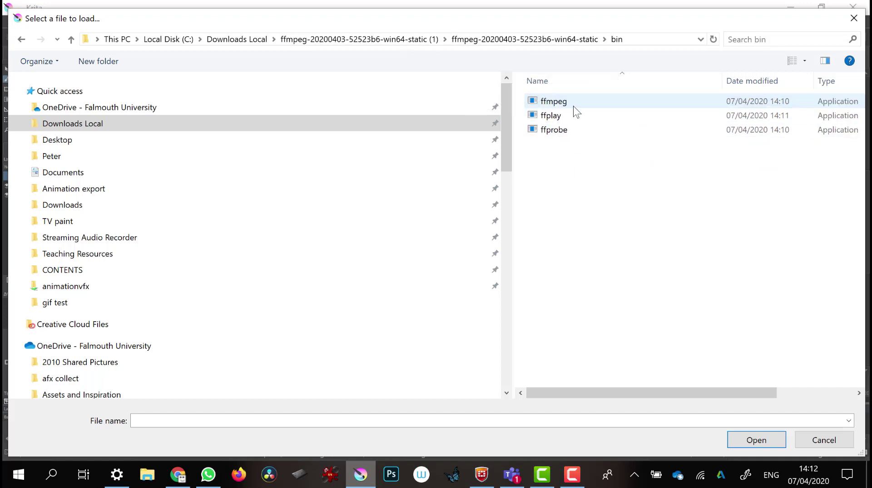
{"action": "double_click", "coordinate": [539, 103]}
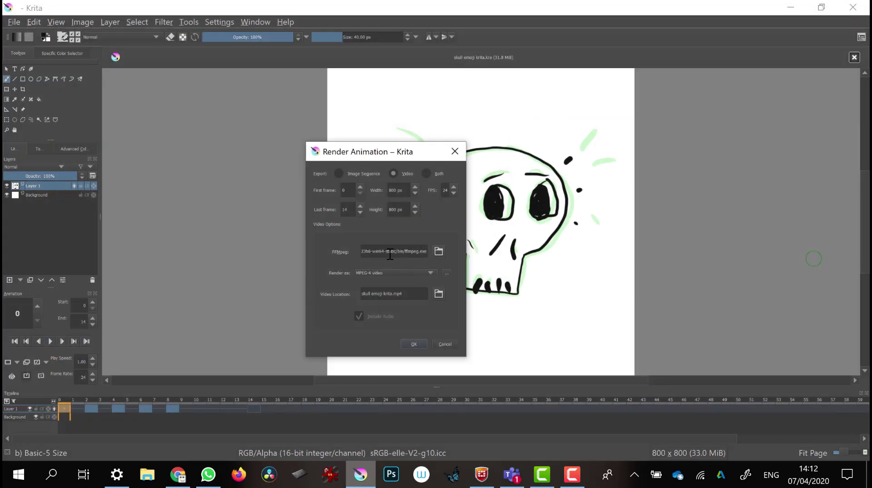
Step: Choose GIF image as the video render format and render the animation as skull emoji krita.gif
{"action": "left_click", "coordinate": [429, 272]}
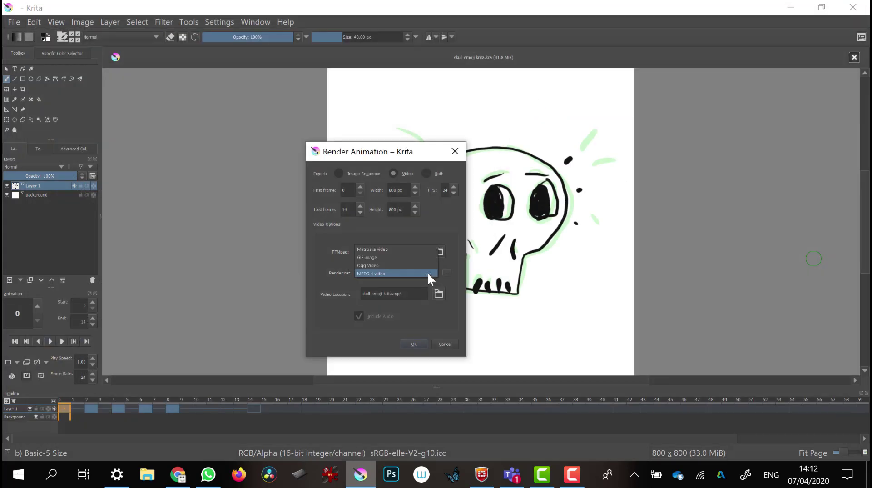
{"action": "left_click", "coordinate": [399, 255]}
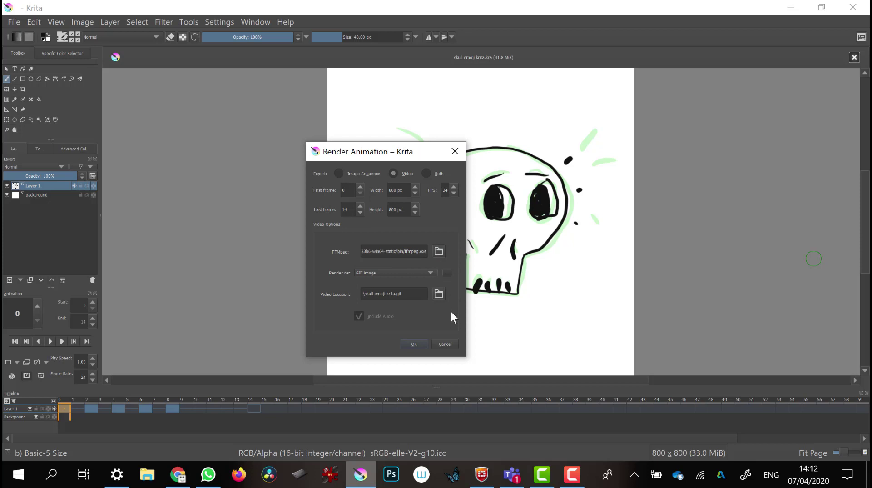
{"action": "left_click", "coordinate": [414, 344]}
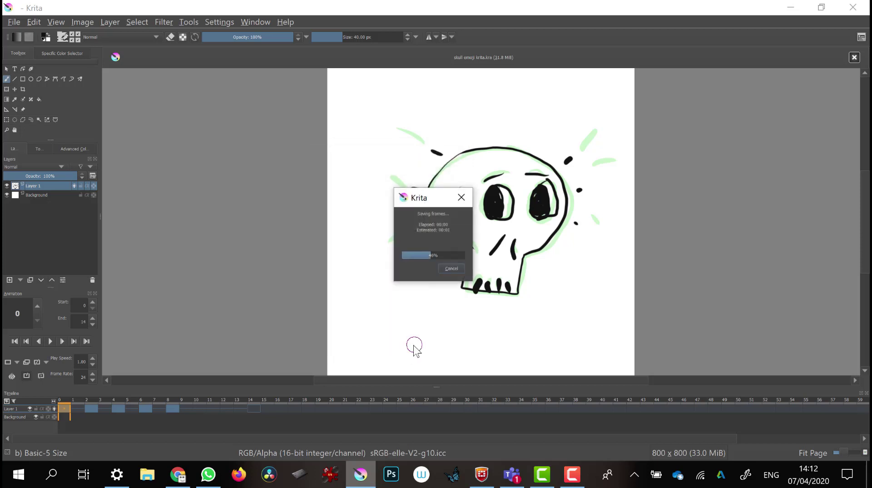
{"action": "key", "text": "Return"}
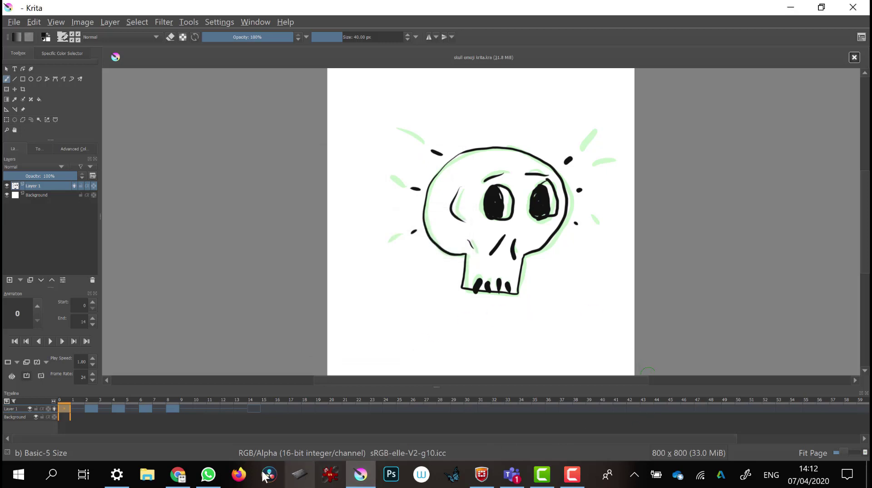
Step: Switch to File Explorer and open the rendered skull emoji krita GIF from a detailed listing of the Krita Animated Gif folder in Downloads Local
{"action": "left_click", "coordinate": [154, 475]}
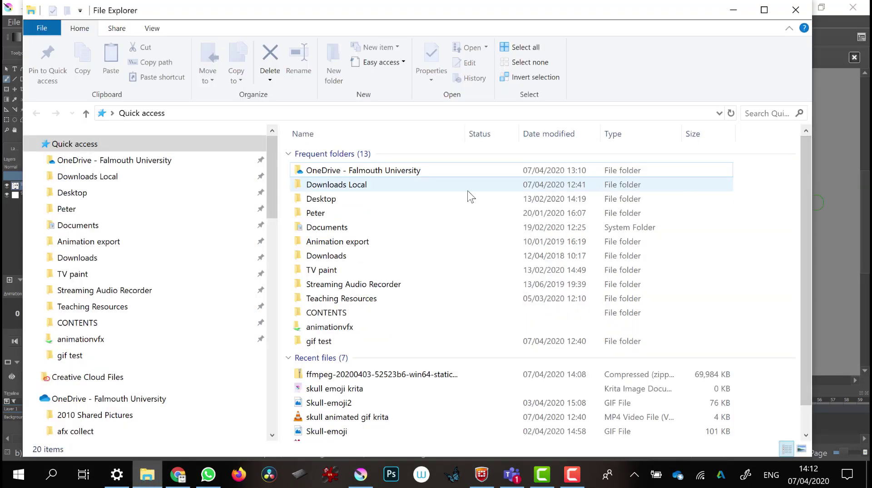
{"action": "double_click", "coordinate": [408, 187]}
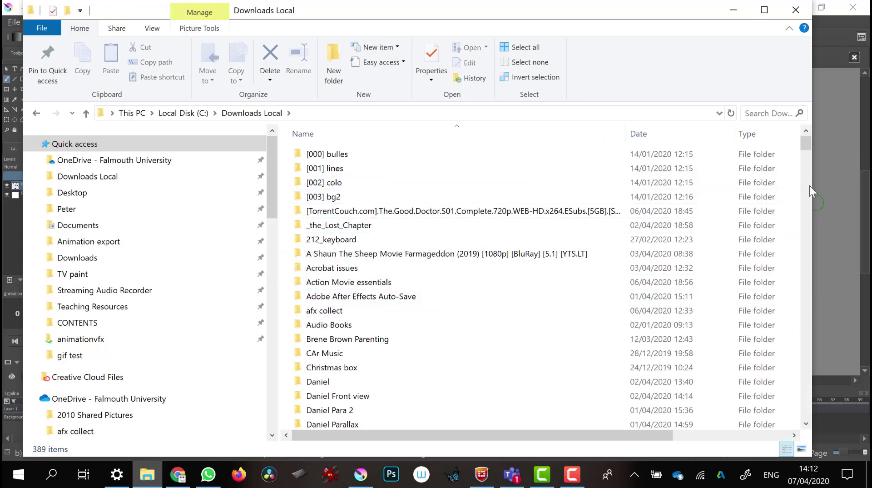
{"action": "left_click_drag", "start_coordinate": [808, 146], "coordinate": [802, 172]}
{"action": "scroll", "coordinate": [800, 168], "scroll_direction": "up", "scroll_amount": 1}
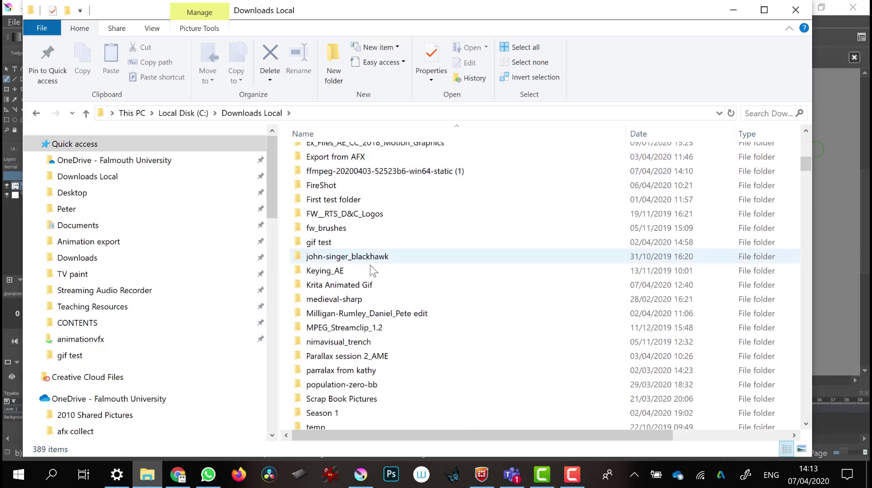
{"action": "double_click", "coordinate": [369, 286]}
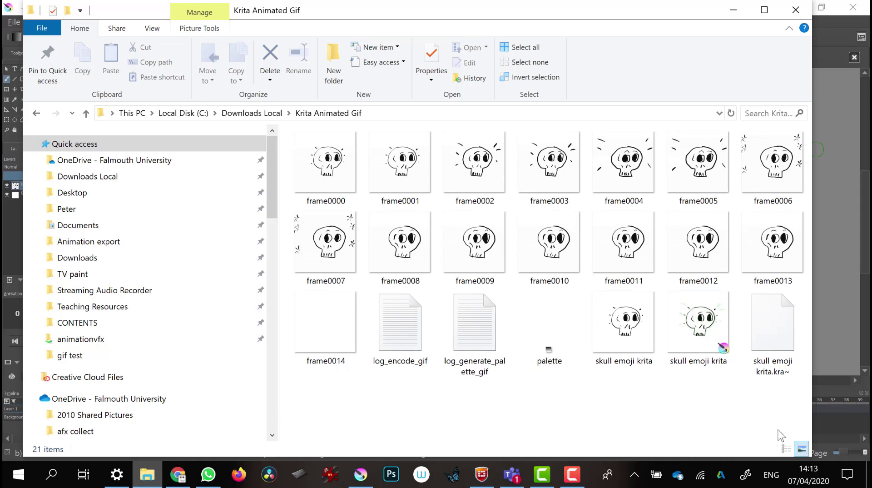
{"action": "left_click", "coordinate": [787, 450]}
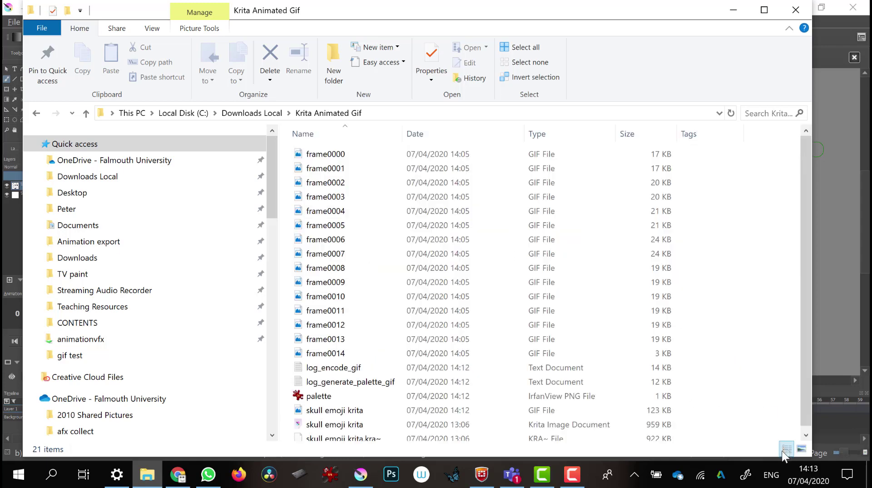
{"action": "double_click", "coordinate": [300, 412]}
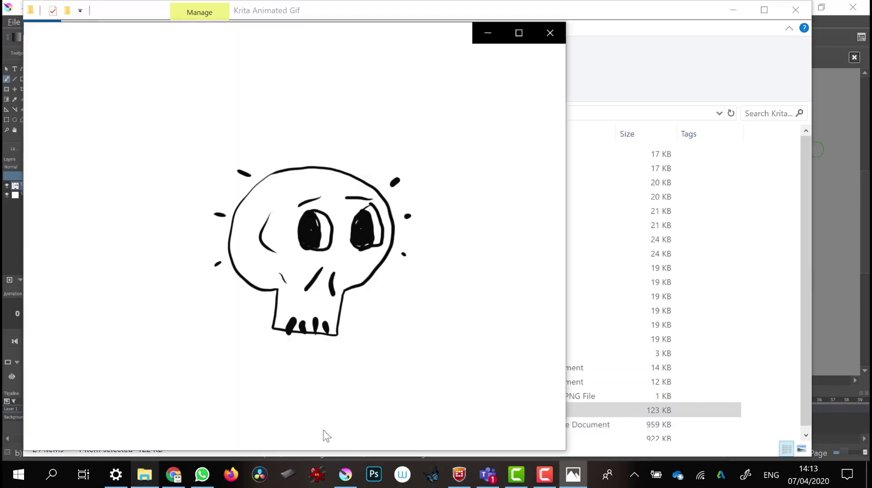